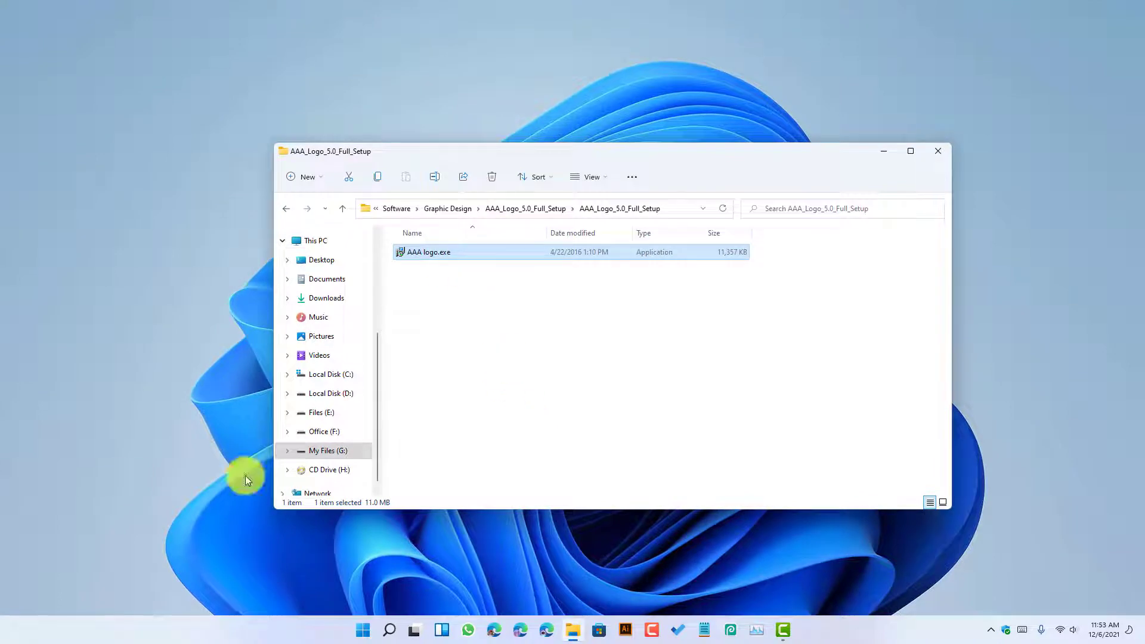
- Launch AAA logo.exe from File Explorer and get Windows' 'blocked for your protection' notice
{"action": "double_click", "coordinate": [476, 252]}
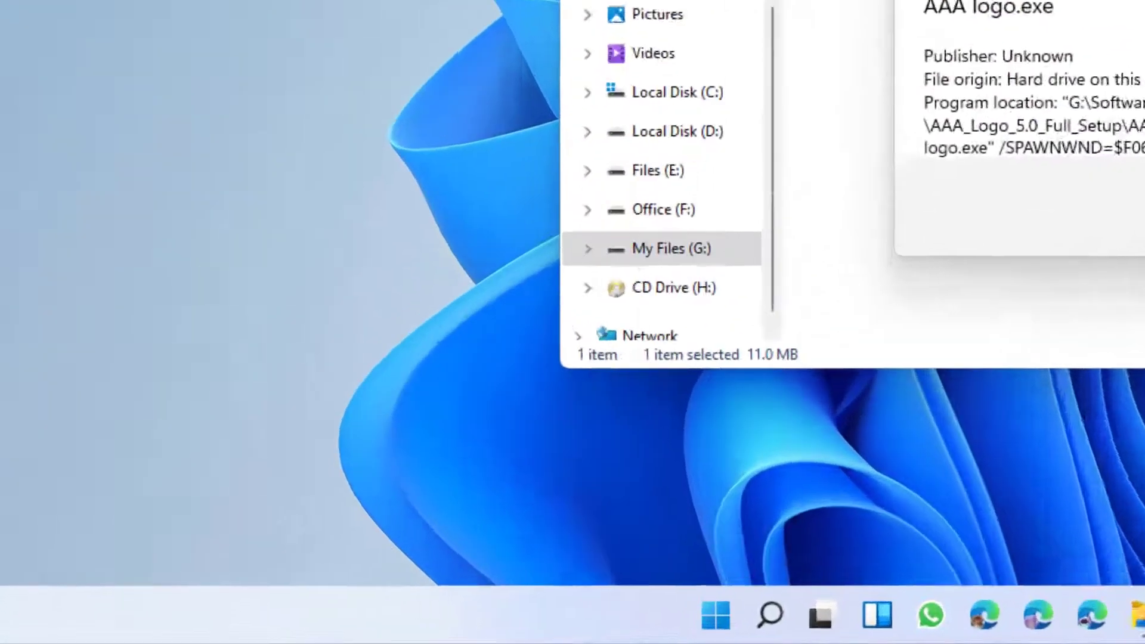
- Run gpedit.msc from the Win+R Run box
{"action": "key", "text": "super+r"}
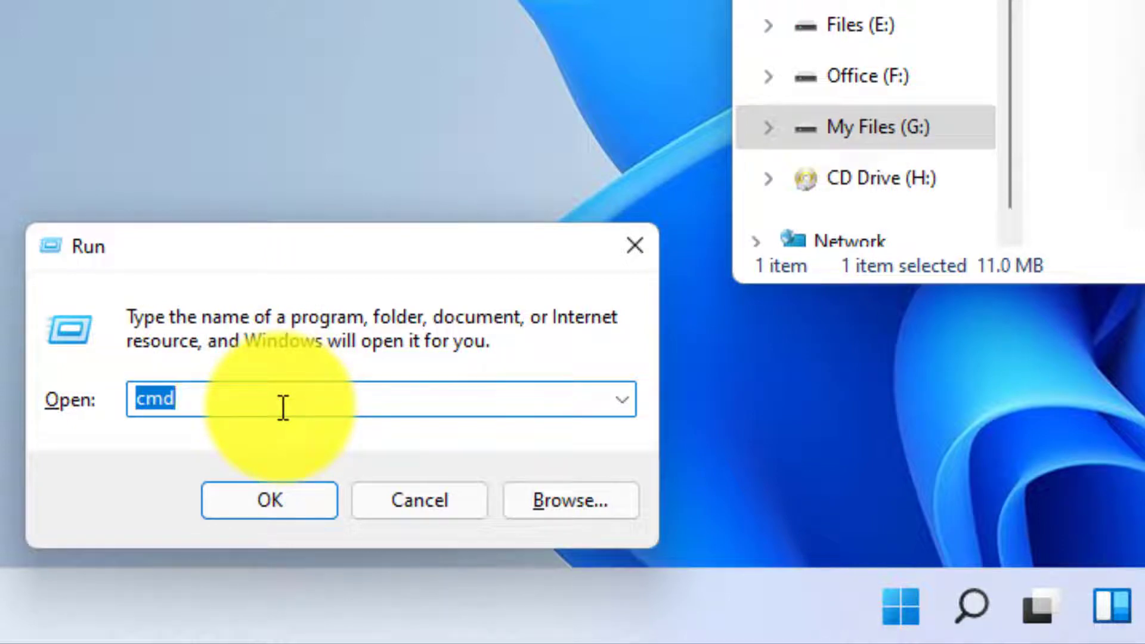
{"action": "type", "text": "gp"}
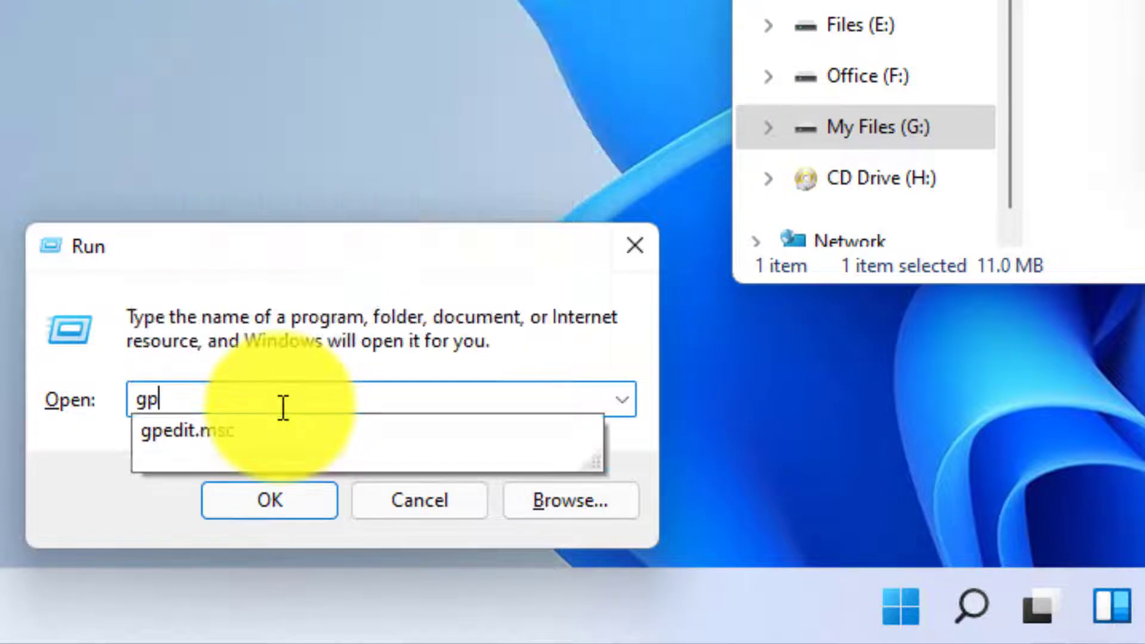
{"action": "type", "text": "edit.msc"}
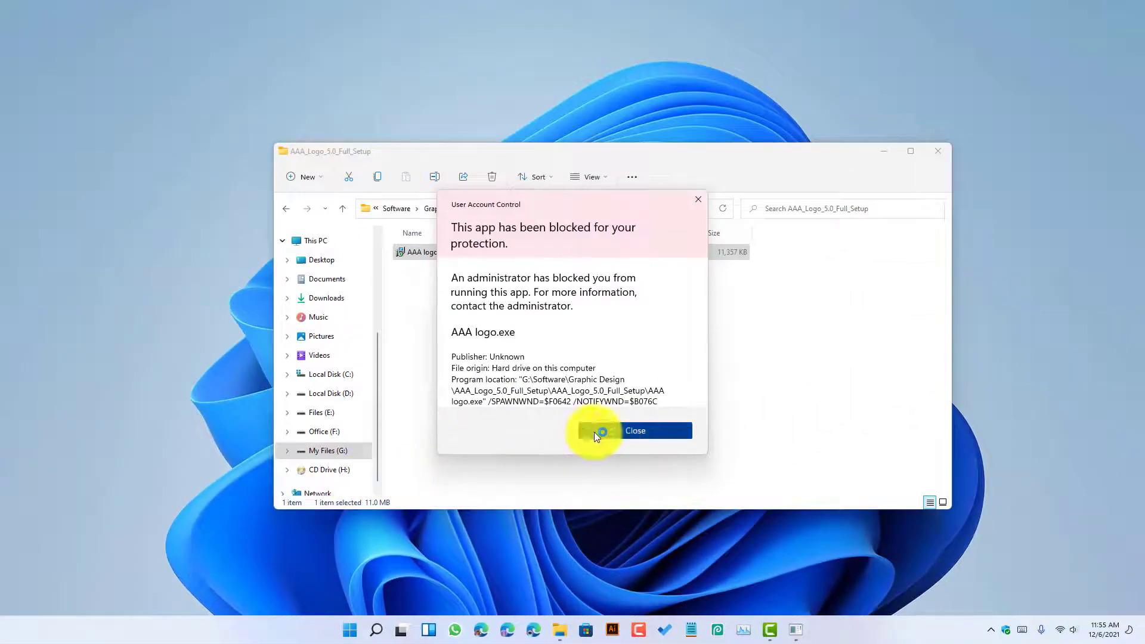
- Close the blocked-app warning and enlarge the policy editor window and its tree pane
{"action": "left_click", "coordinate": [613, 431]}
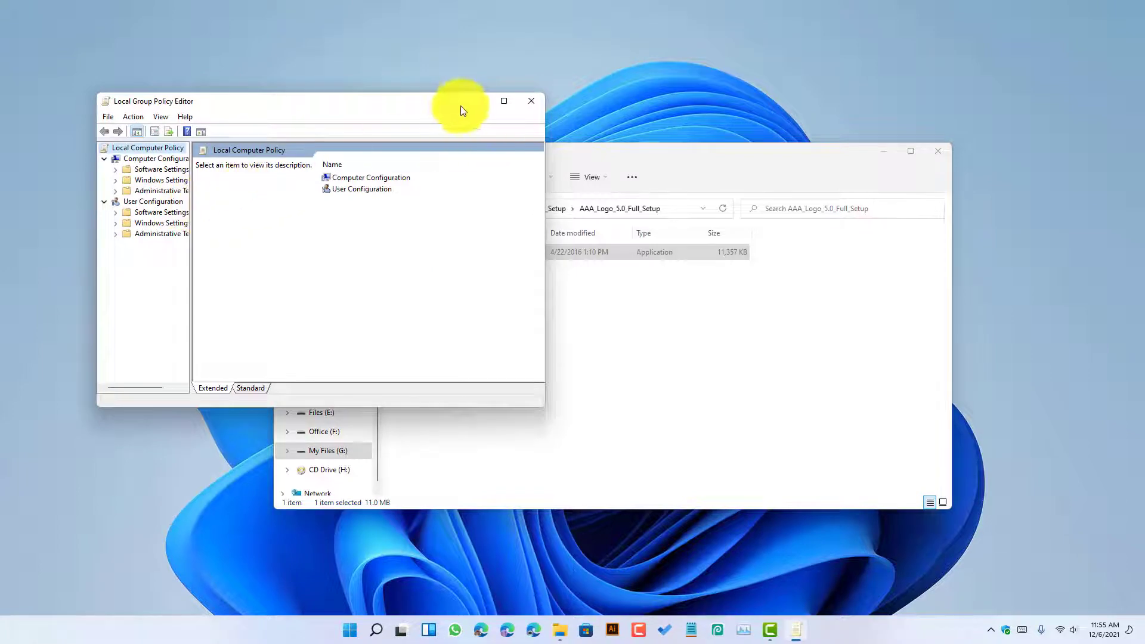
{"action": "left_click_drag", "start_coordinate": [412, 102], "coordinate": [632, 130]}
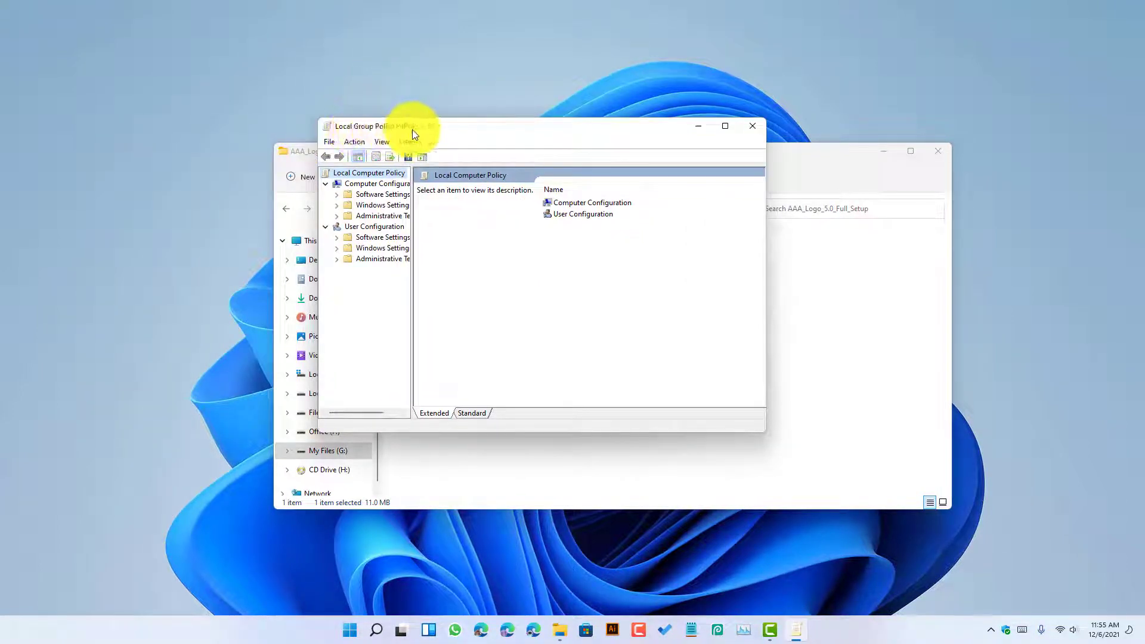
{"action": "left_click_drag", "start_coordinate": [412, 293], "coordinate": [467, 294]}
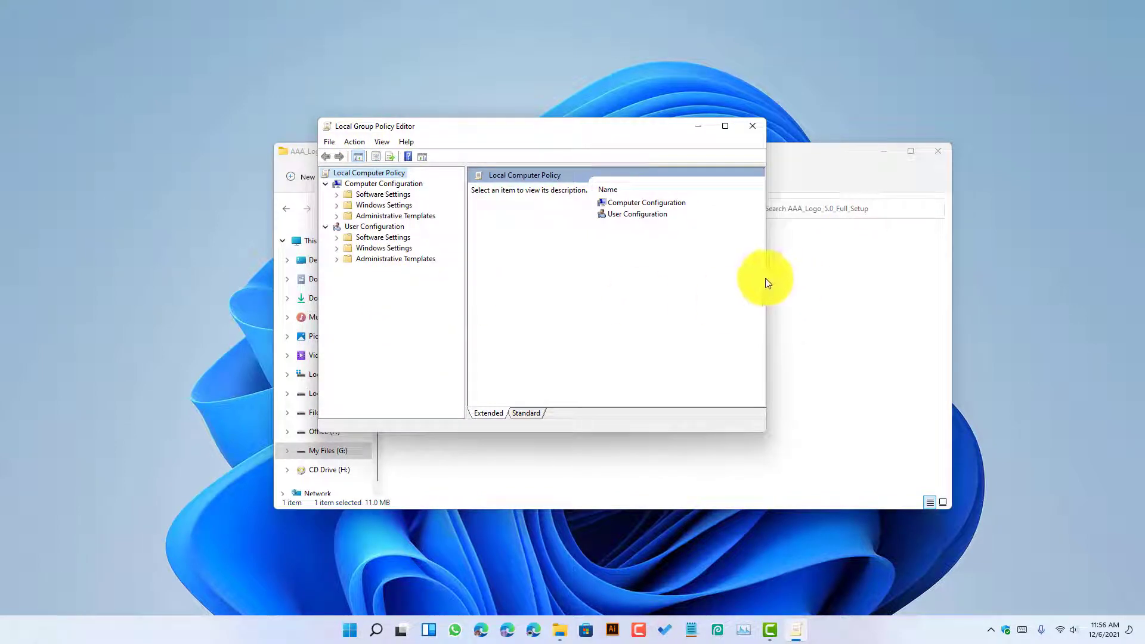
{"action": "left_click_drag", "start_coordinate": [766, 281], "coordinate": [1056, 282]}
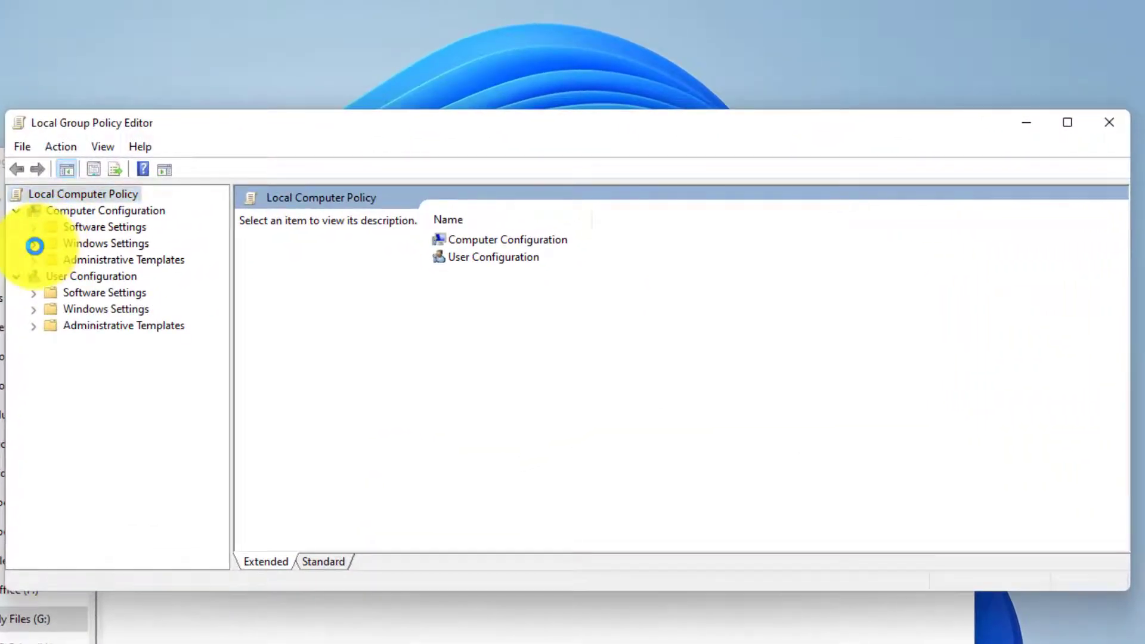
- Expand Computer Configuration's Windows Settings > Security Settings > Local Policies
{"action": "left_click", "coordinate": [34, 246]}
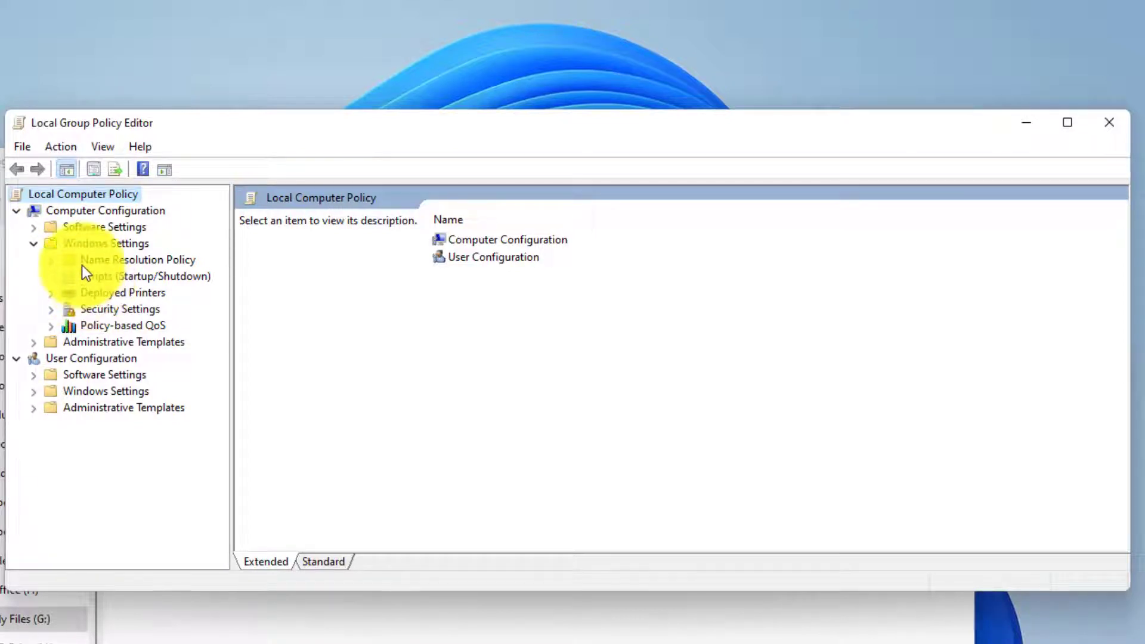
{"action": "left_click", "coordinate": [54, 309]}
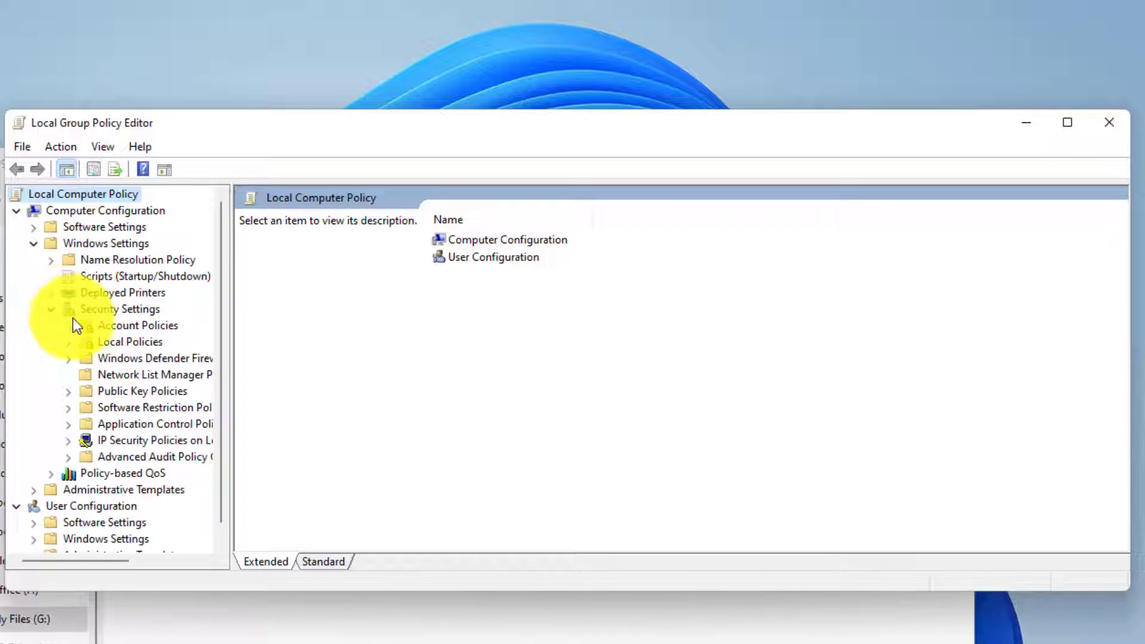
{"action": "left_click", "coordinate": [70, 342]}
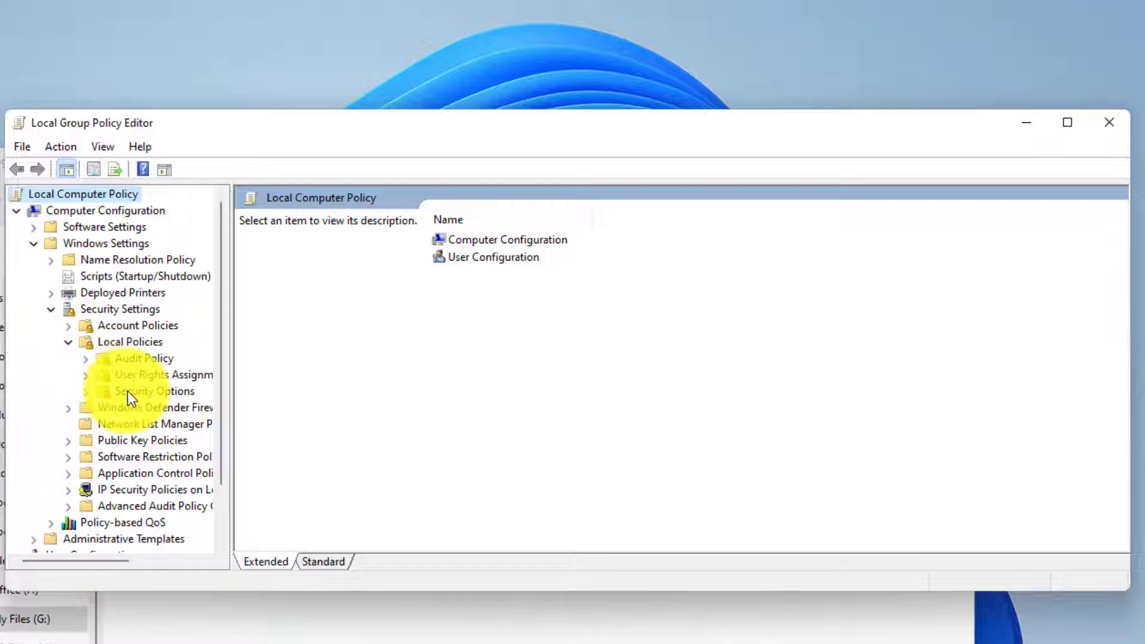
- In Security Options, set 'User Account Control: Run all administrators in Admin Approval Mode' to Disabled
{"action": "left_click", "coordinate": [157, 392]}
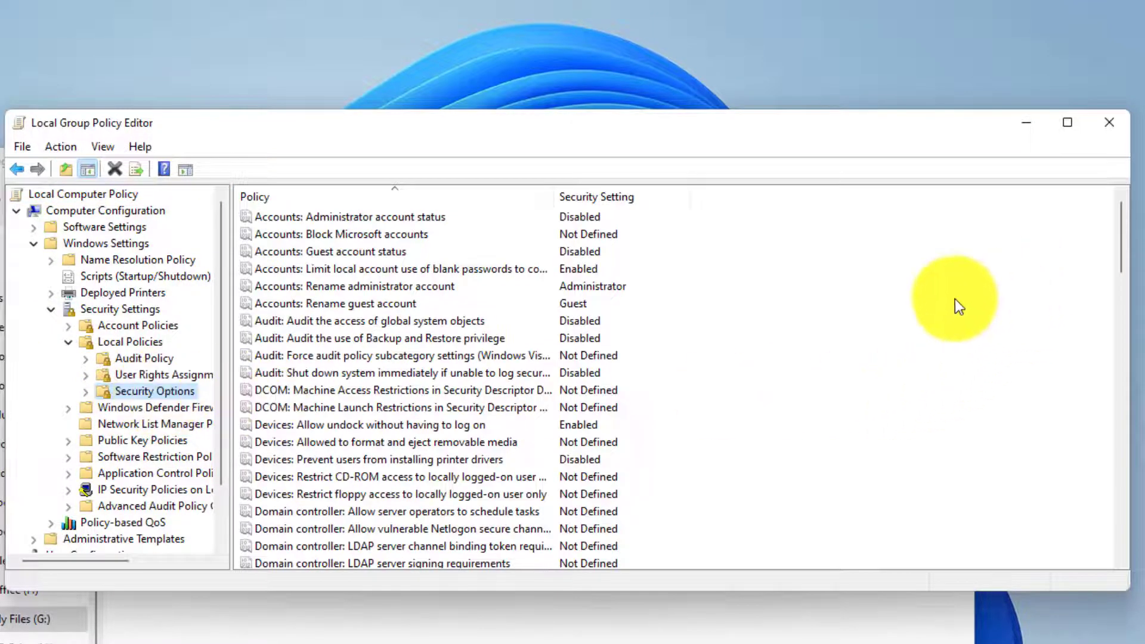
{"action": "left_click_drag", "start_coordinate": [549, 191], "coordinate": [705, 207]}
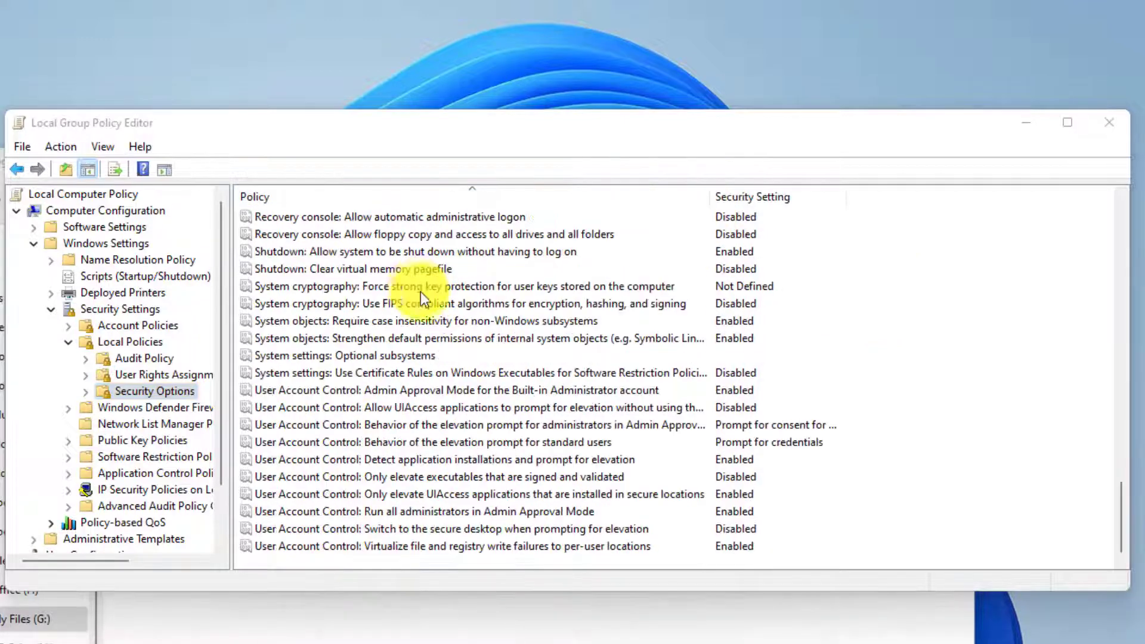
{"action": "left_click", "coordinate": [381, 332]}
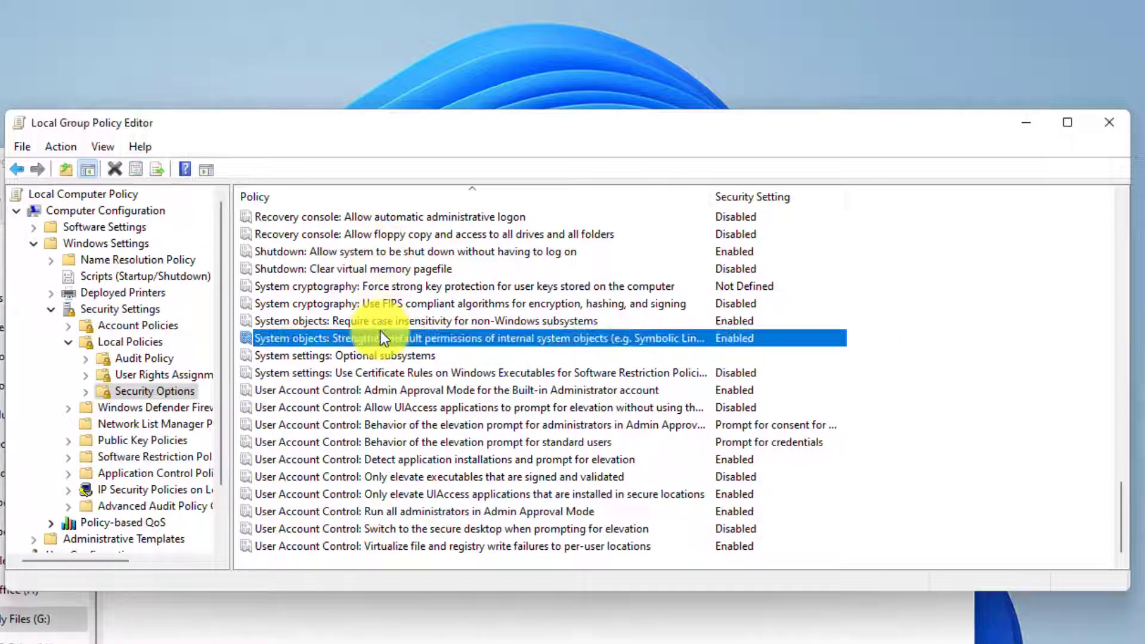
{"action": "left_click", "coordinate": [322, 511]}
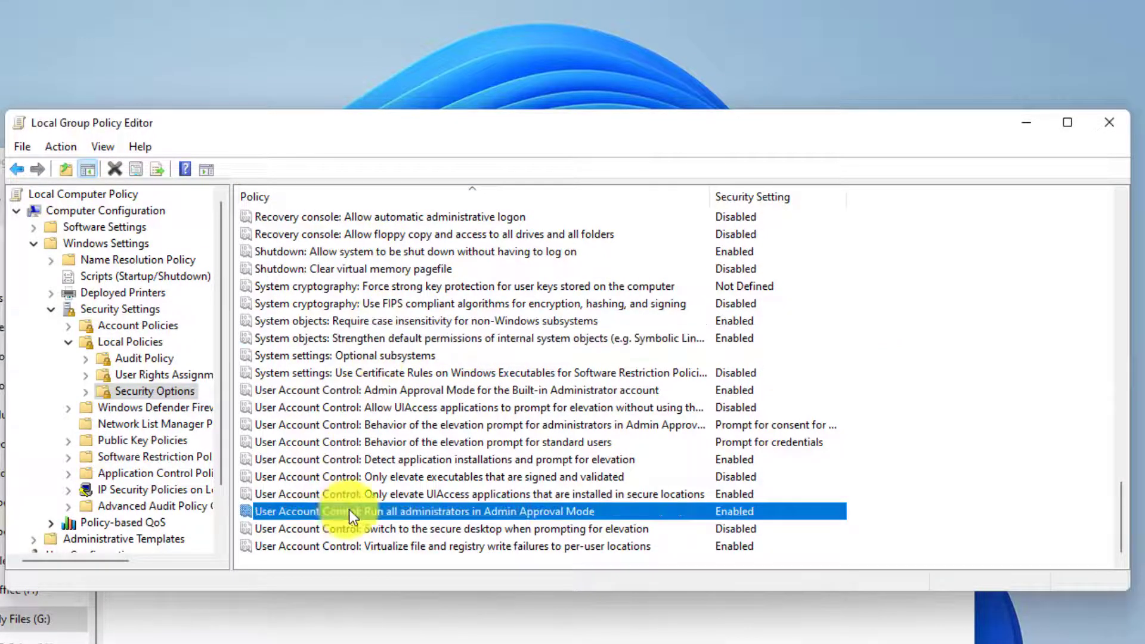
{"action": "double_click", "coordinate": [729, 513]}
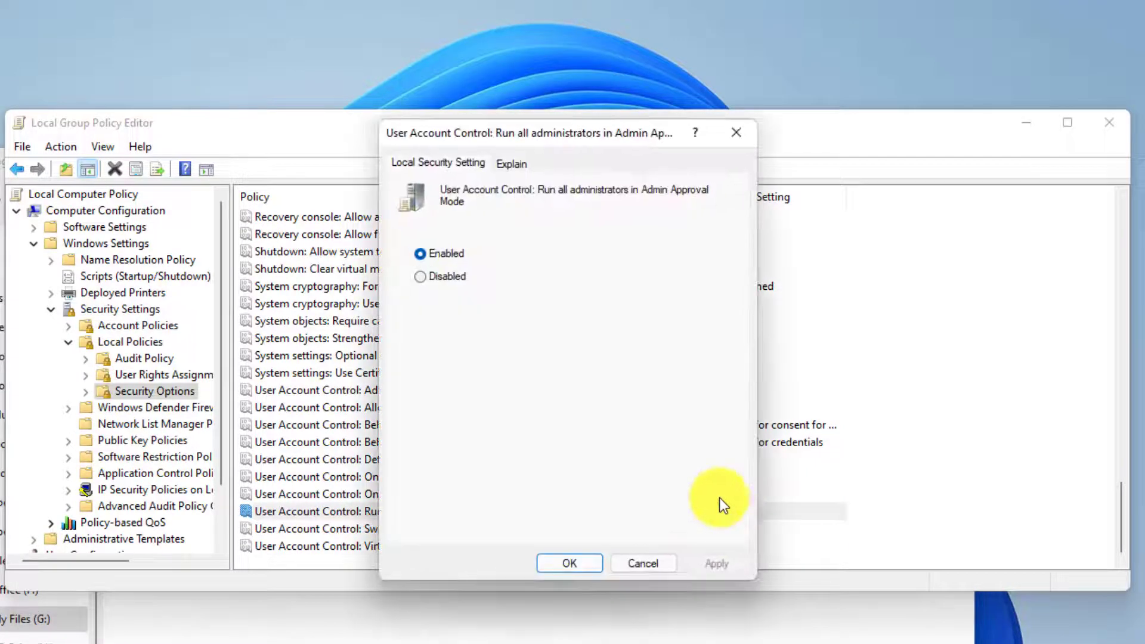
{"action": "left_click", "coordinate": [421, 276]}
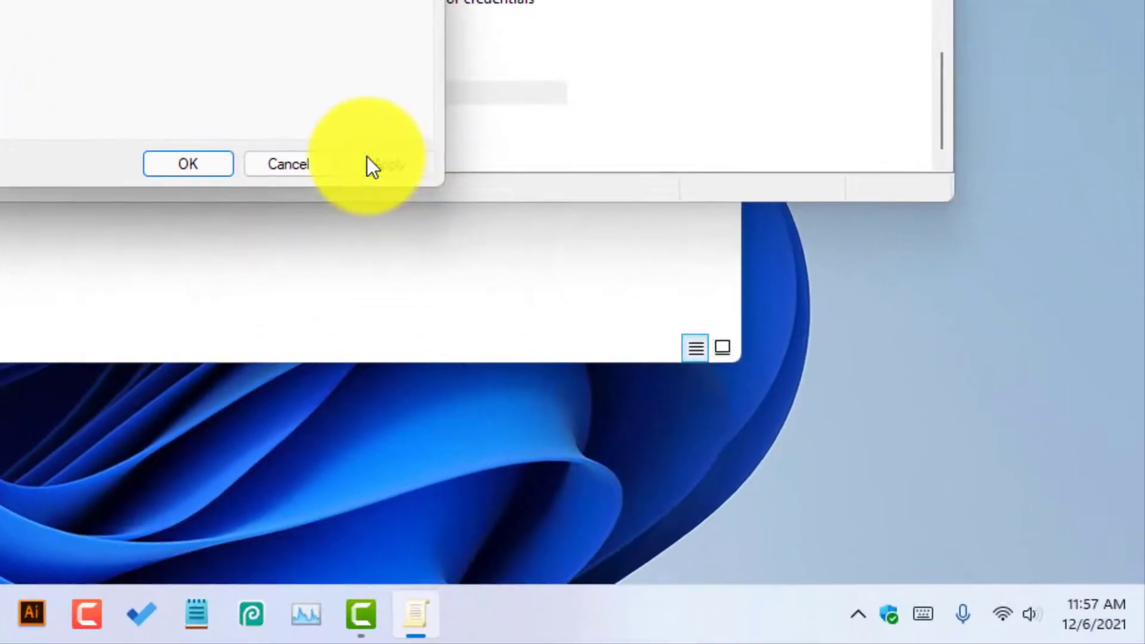
{"action": "left_click", "coordinate": [570, 563]}
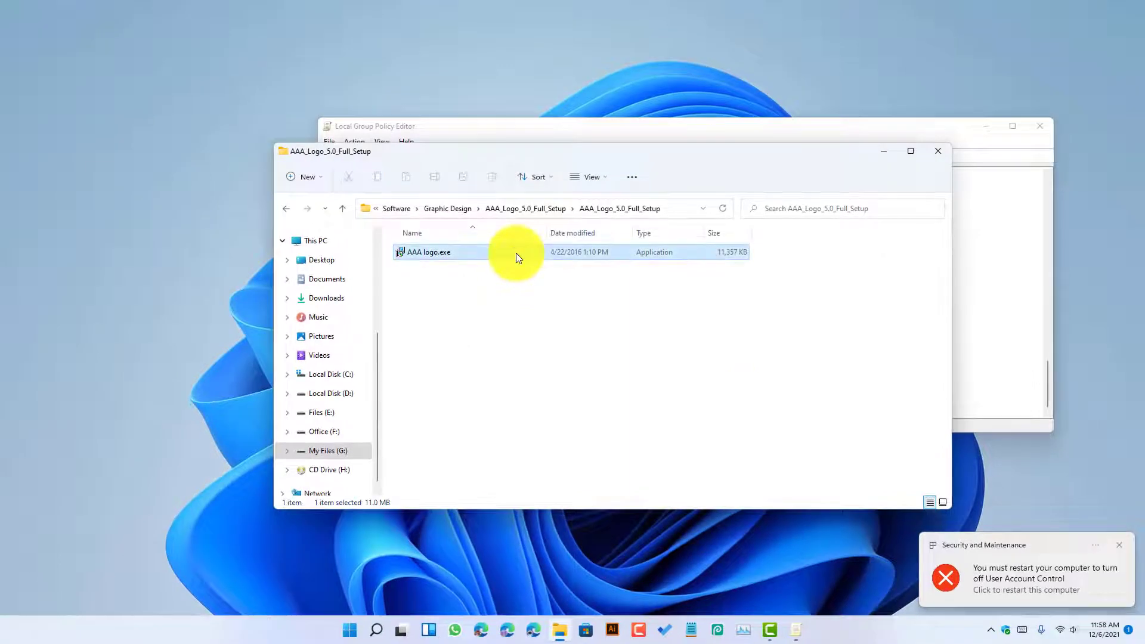
- Retry AAA logo.exe, dismiss the renewed block warning, and close File Explorer
{"action": "double_click", "coordinate": [516, 253]}
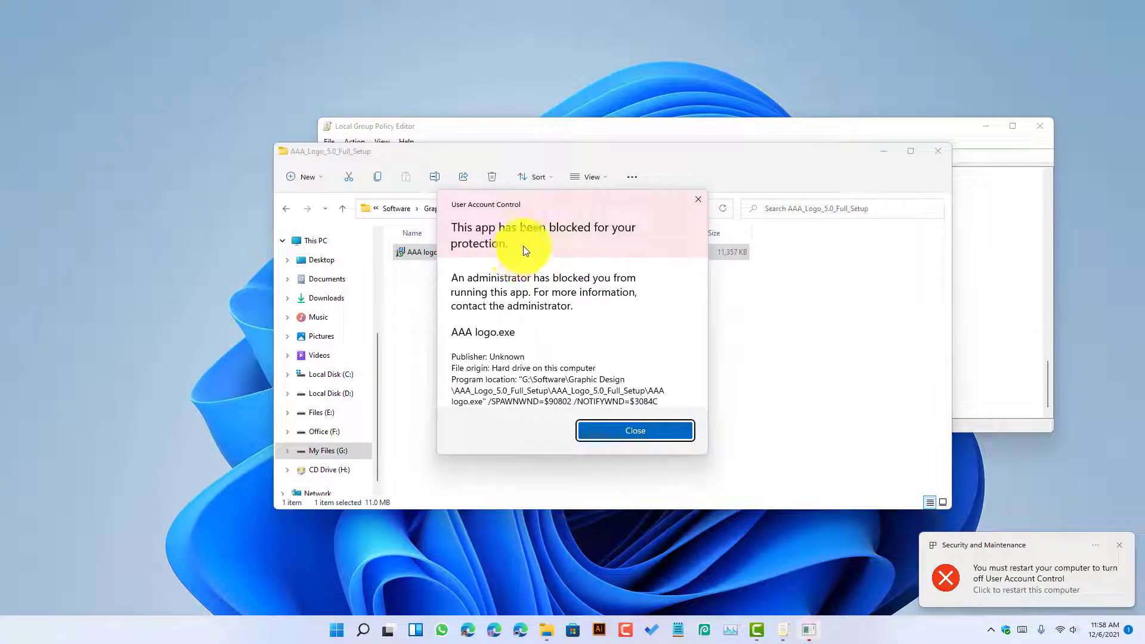
{"action": "left_click", "coordinate": [667, 435]}
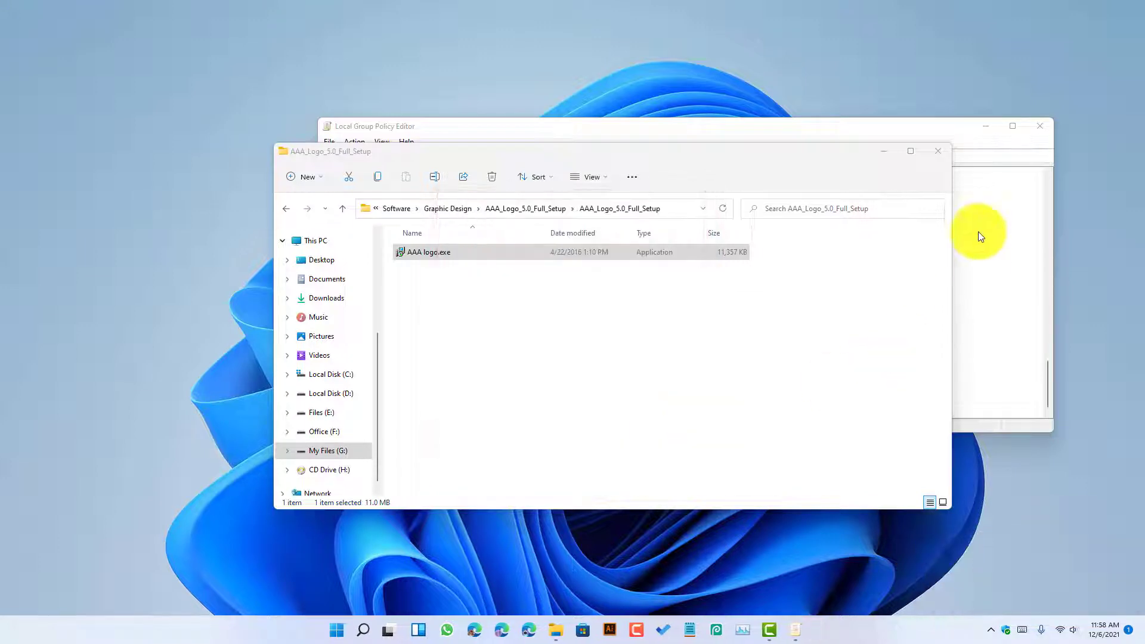
{"action": "left_click", "coordinate": [939, 156]}
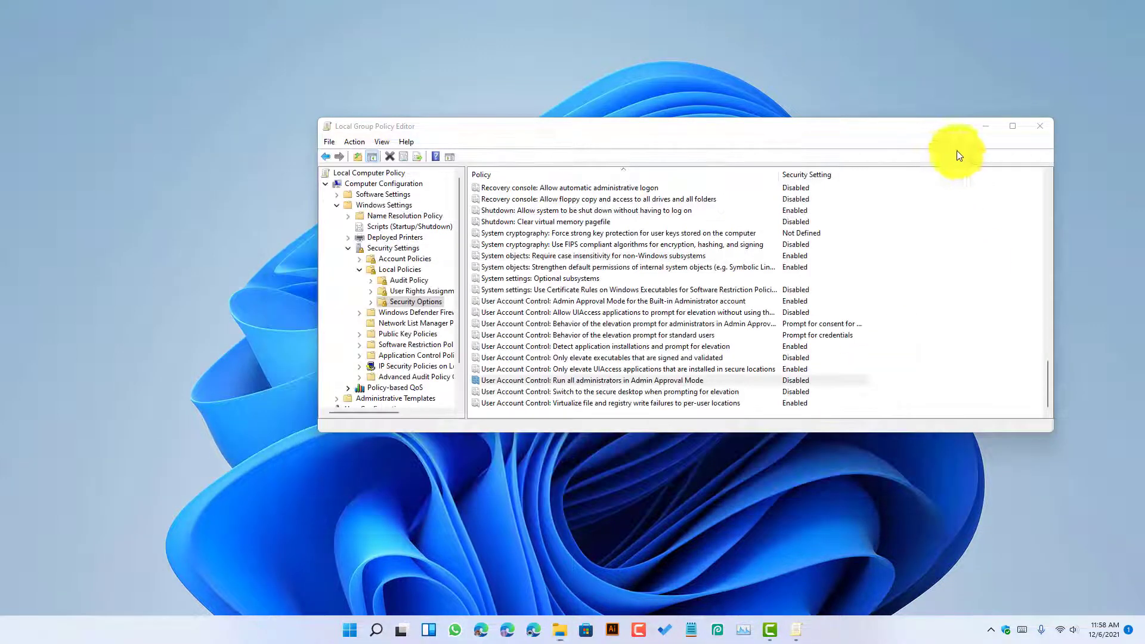
- Close the policy editor and restart Windows from the Alt+F4 Shut Down dialog
{"action": "left_click", "coordinate": [1035, 126]}
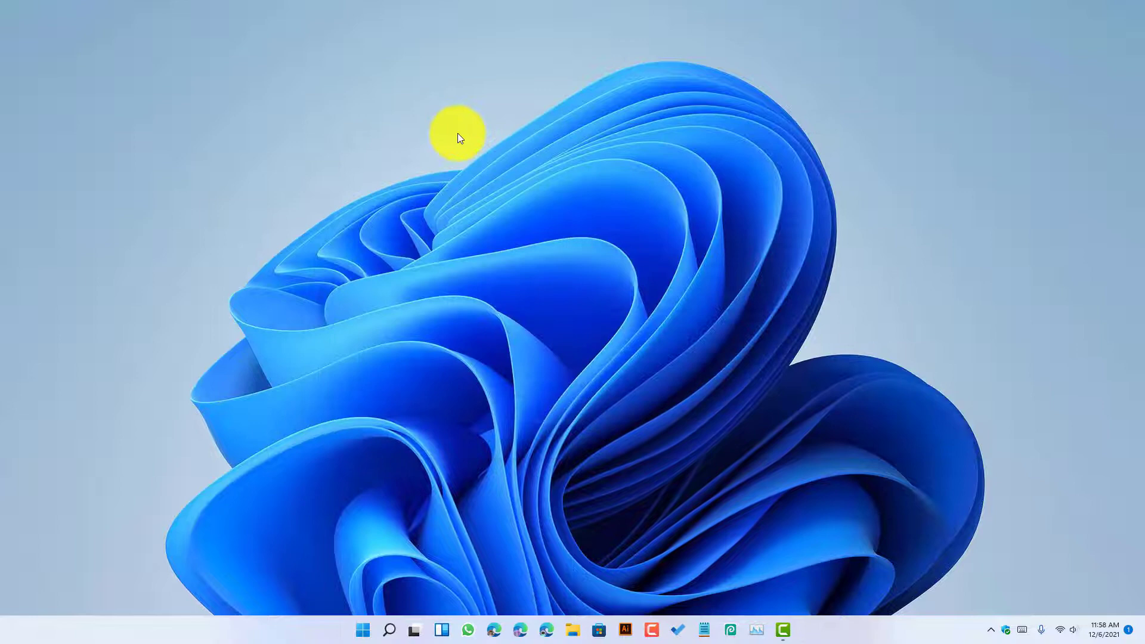
{"action": "key", "text": "alt+F4"}
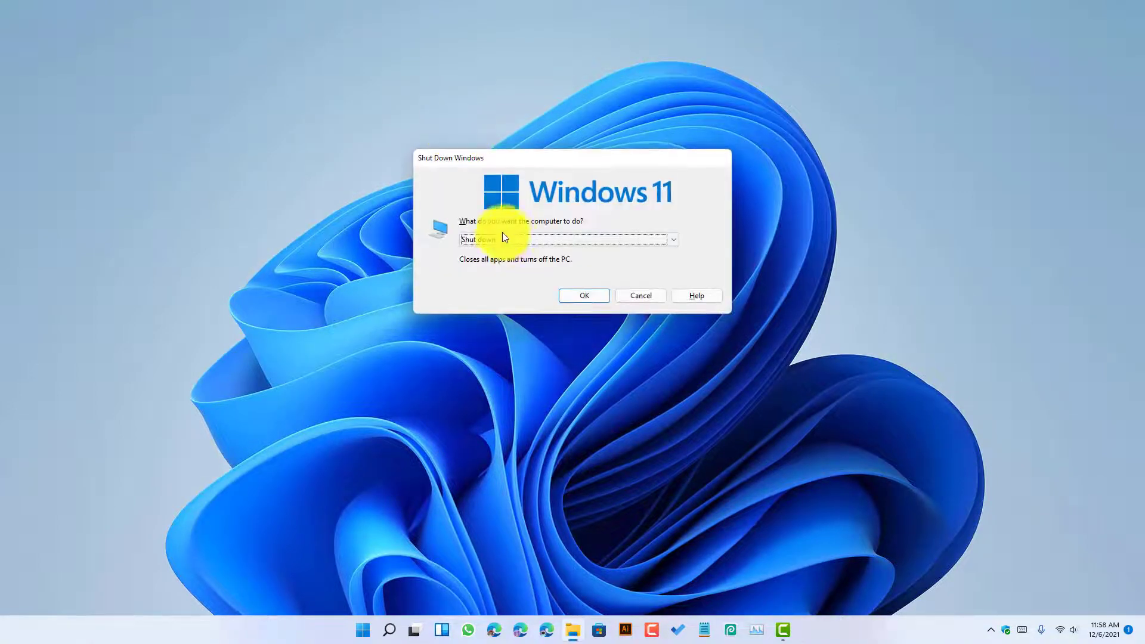
{"action": "left_click", "coordinate": [504, 239]}
{"action": "left_click", "coordinate": [489, 287]}
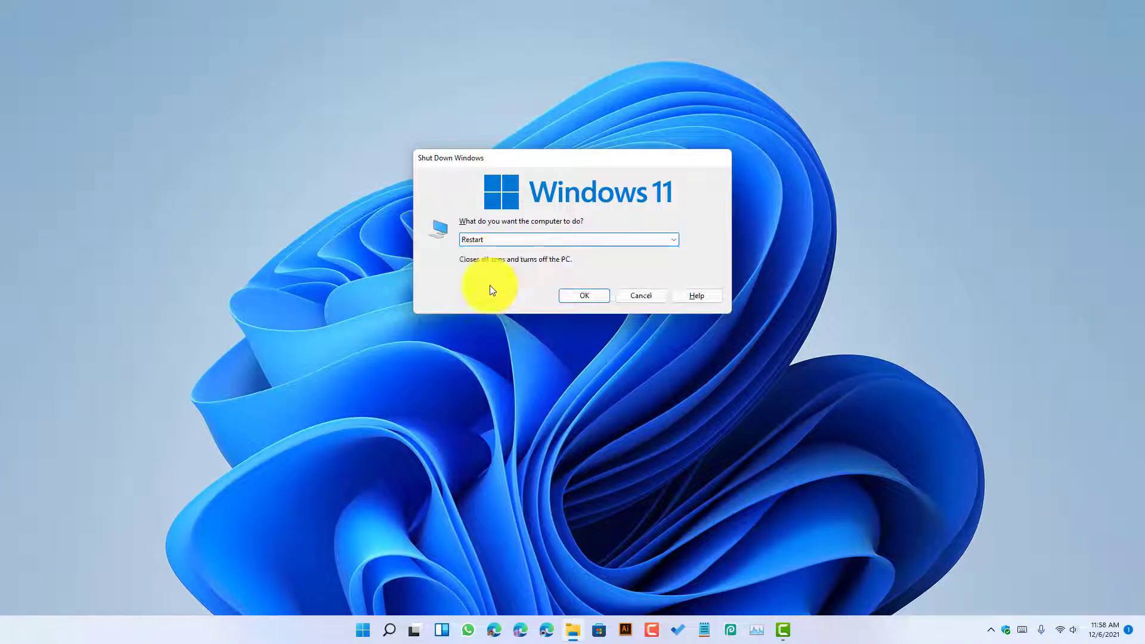
{"action": "left_click", "coordinate": [571, 300]}
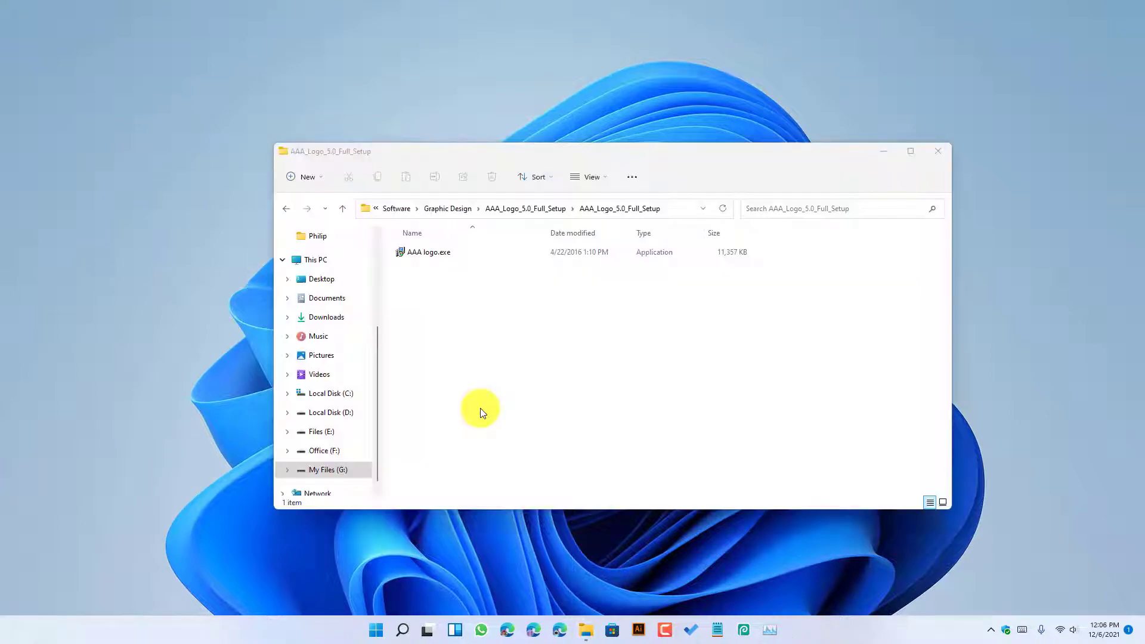
- Run AAA logo.exe and install AAA Logo 5 with 'Launch AAA Logo' unchecked
{"action": "double_click", "coordinate": [465, 253]}
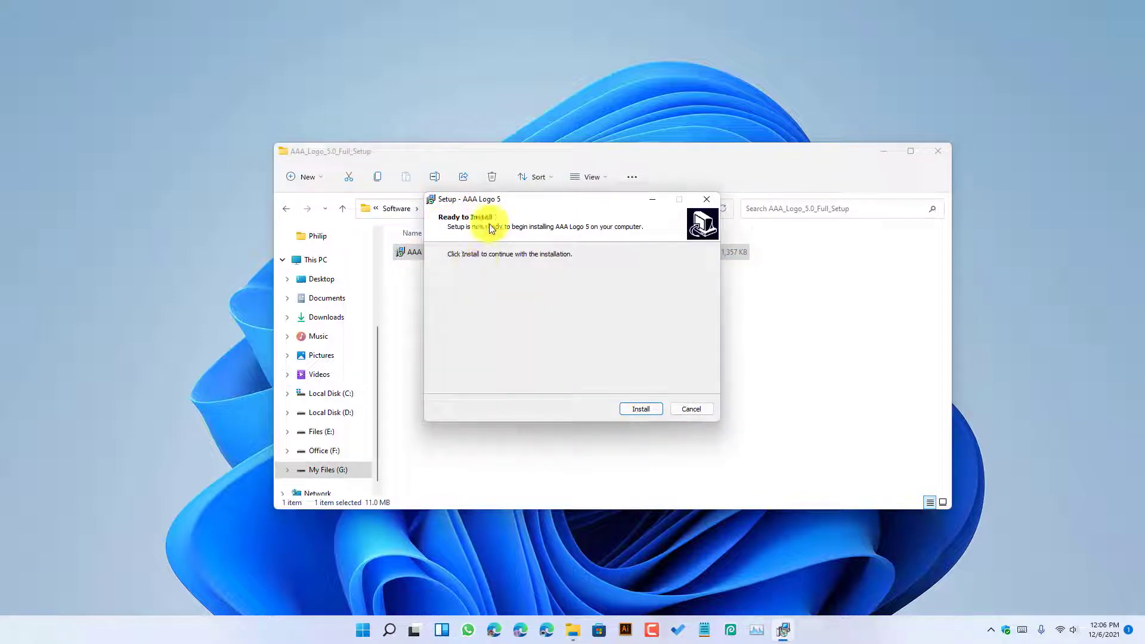
{"action": "left_click", "coordinate": [640, 409]}
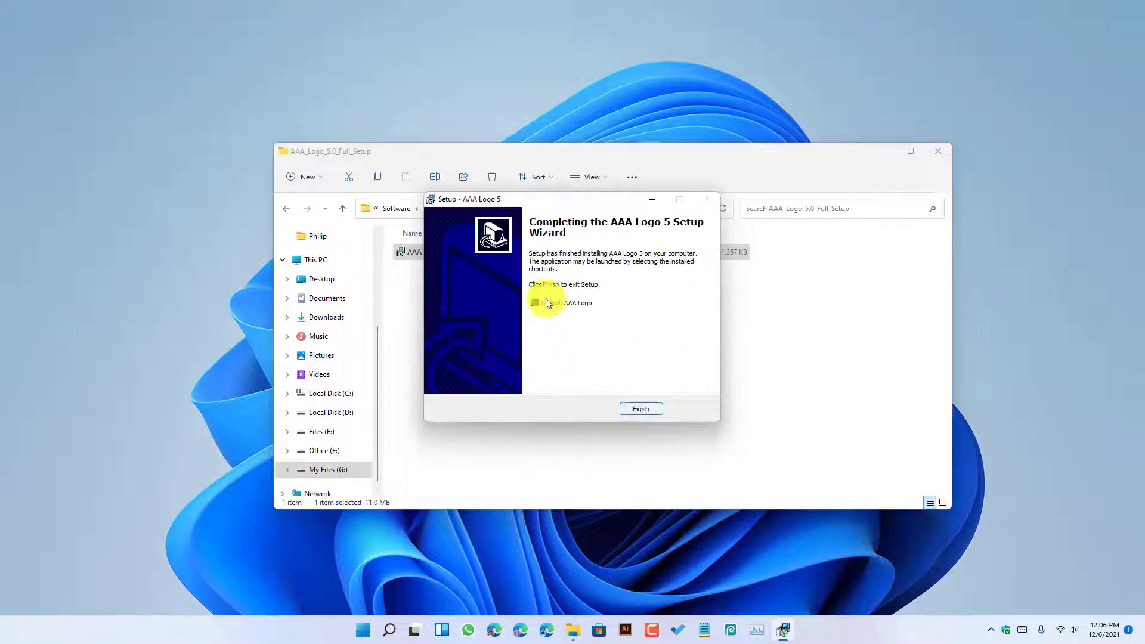
{"action": "left_click", "coordinate": [536, 303]}
{"action": "left_click", "coordinate": [649, 410]}
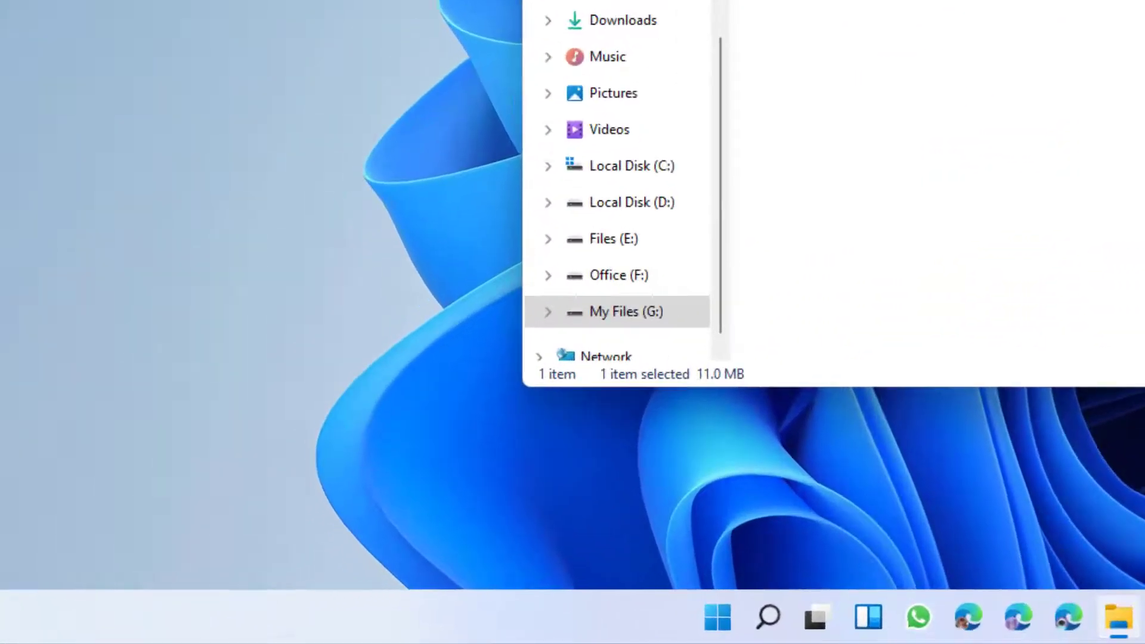
- Reopen the Local Group Policy Editor by running gpedit.msc from the Run box
{"action": "key", "text": "super+r"}
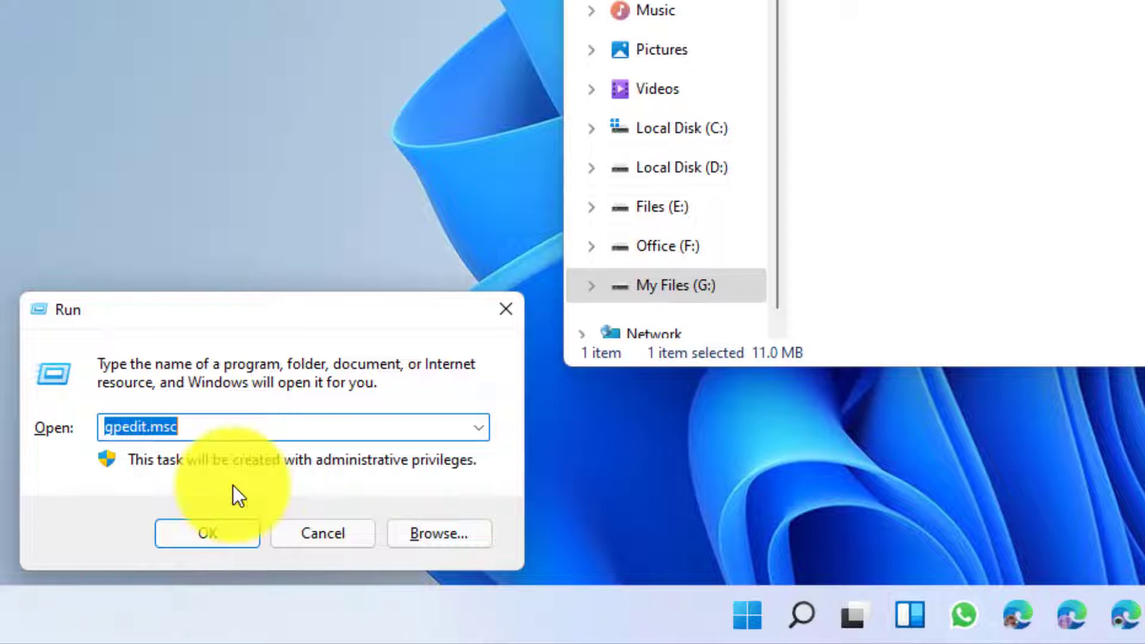
{"action": "left_click", "coordinate": [136, 425]}
{"action": "double_click", "coordinate": [116, 426]}
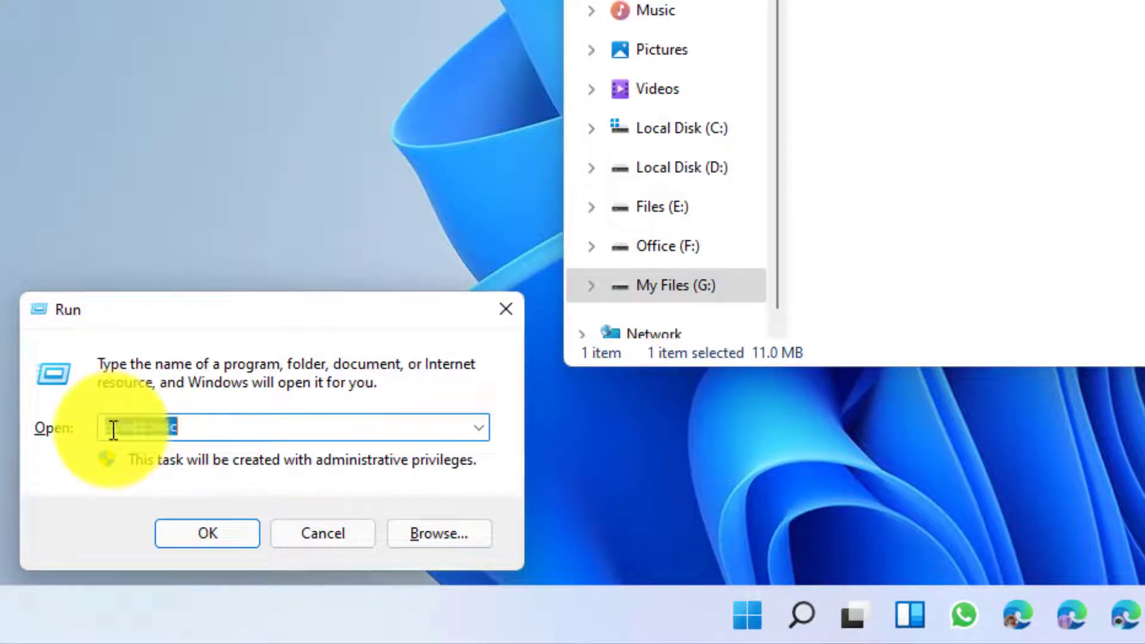
{"action": "left_click", "coordinate": [113, 428]}
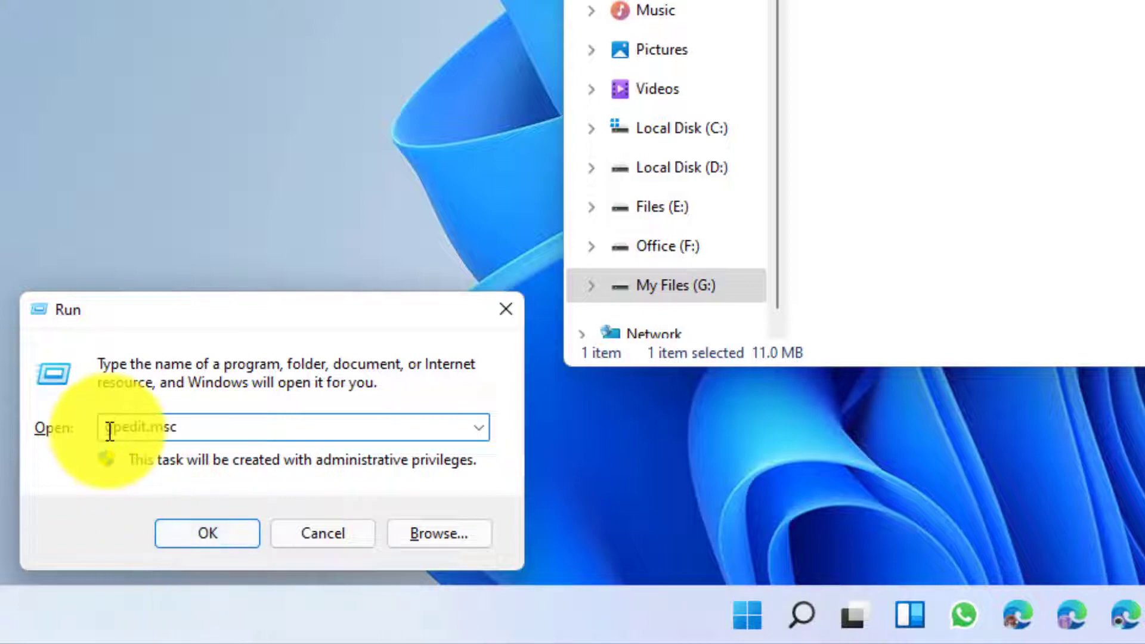
{"action": "left_click_drag", "start_coordinate": [102, 429], "coordinate": [174, 430]}
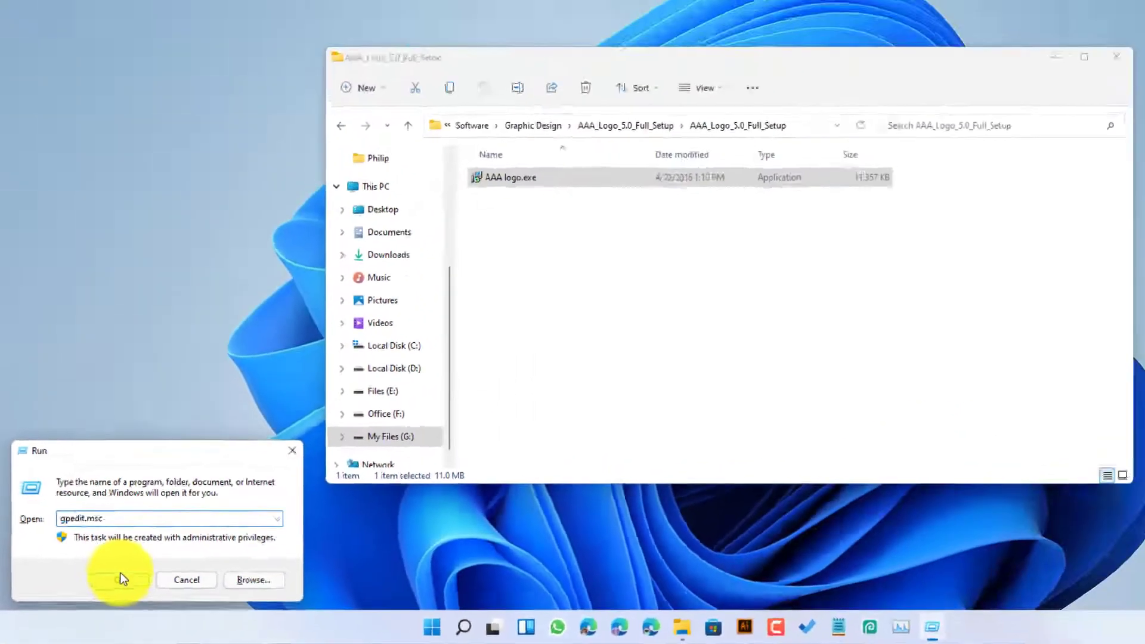
{"action": "left_click", "coordinate": [199, 537]}
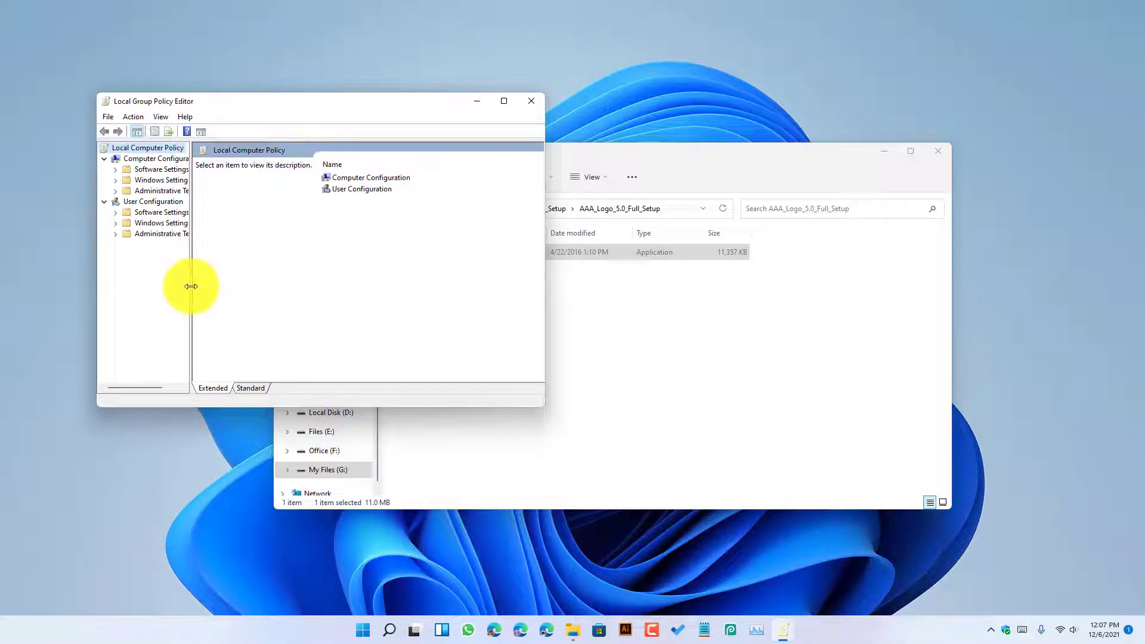
- Enlarge the editor and open Local Policies > Security Options
{"action": "left_click_drag", "start_coordinate": [191, 286], "coordinate": [248, 289]}
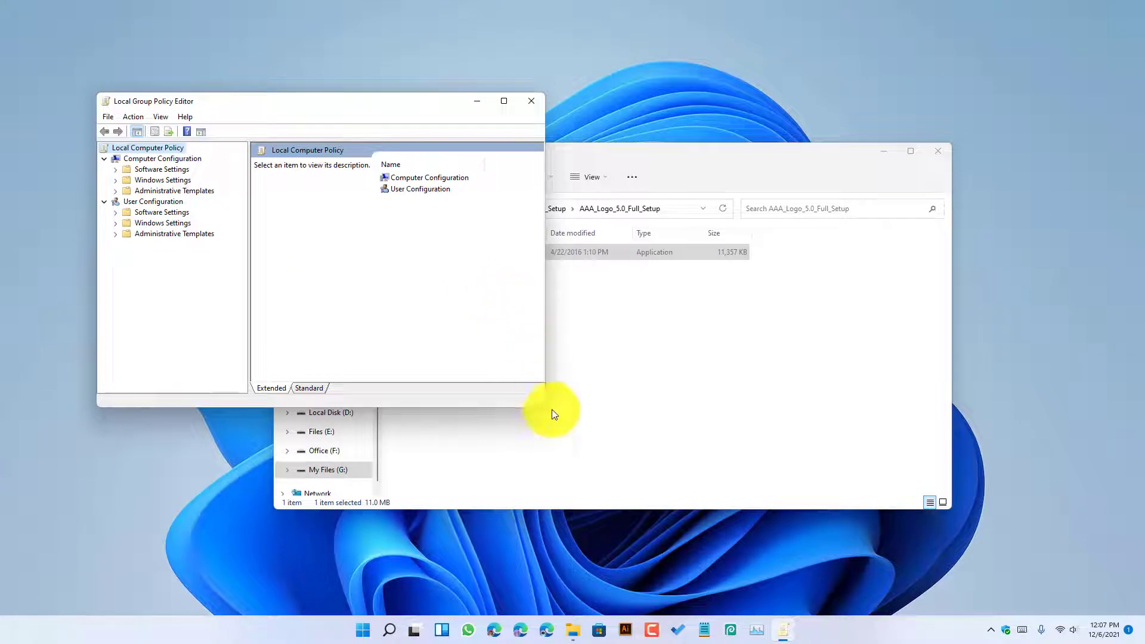
{"action": "left_click_drag", "start_coordinate": [544, 404], "coordinate": [936, 467]}
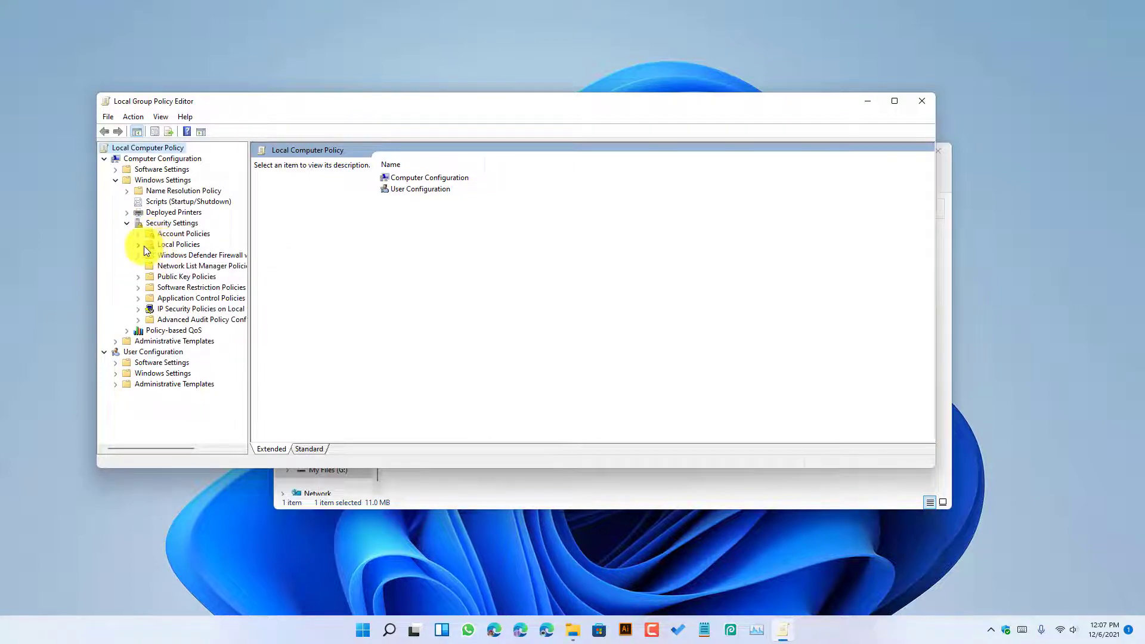
{"action": "left_click", "coordinate": [138, 246]}
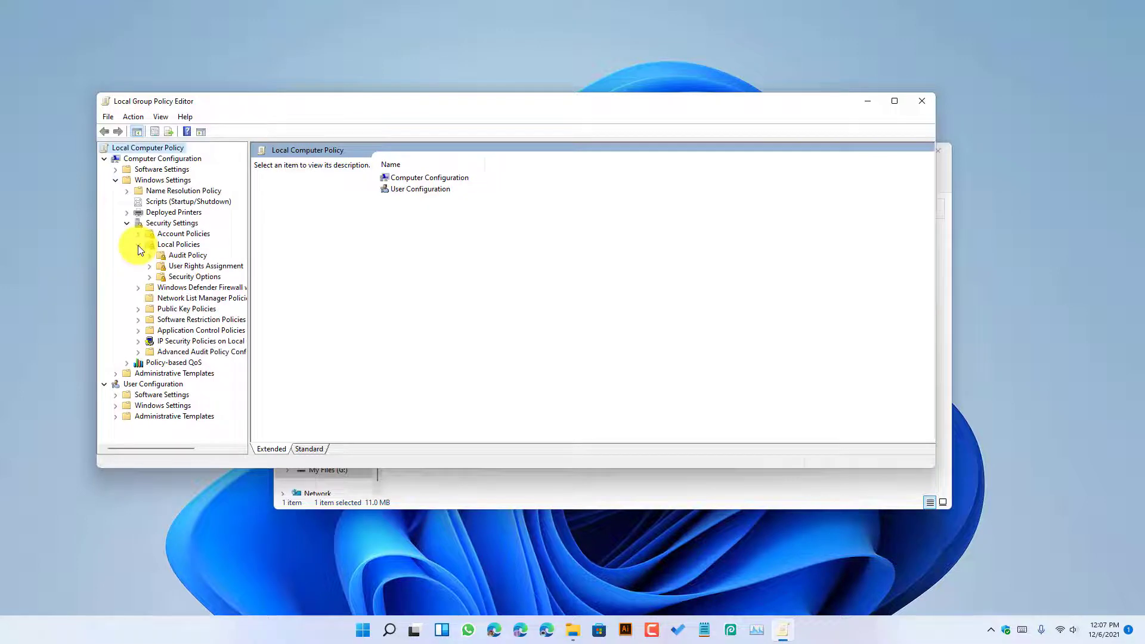
{"action": "left_click", "coordinate": [182, 277]}
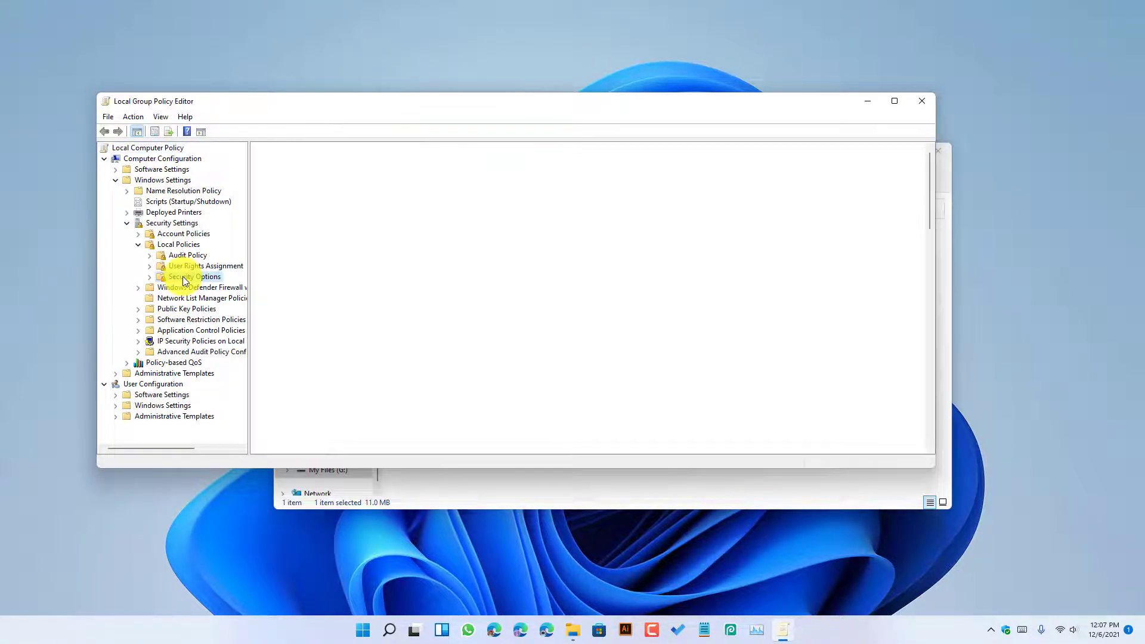
- Set 'Run all administrators in Admin Approval Mode' back to Enabled
{"action": "scroll", "coordinate": [468, 280], "scroll_direction": "down", "scroll_amount": 20}
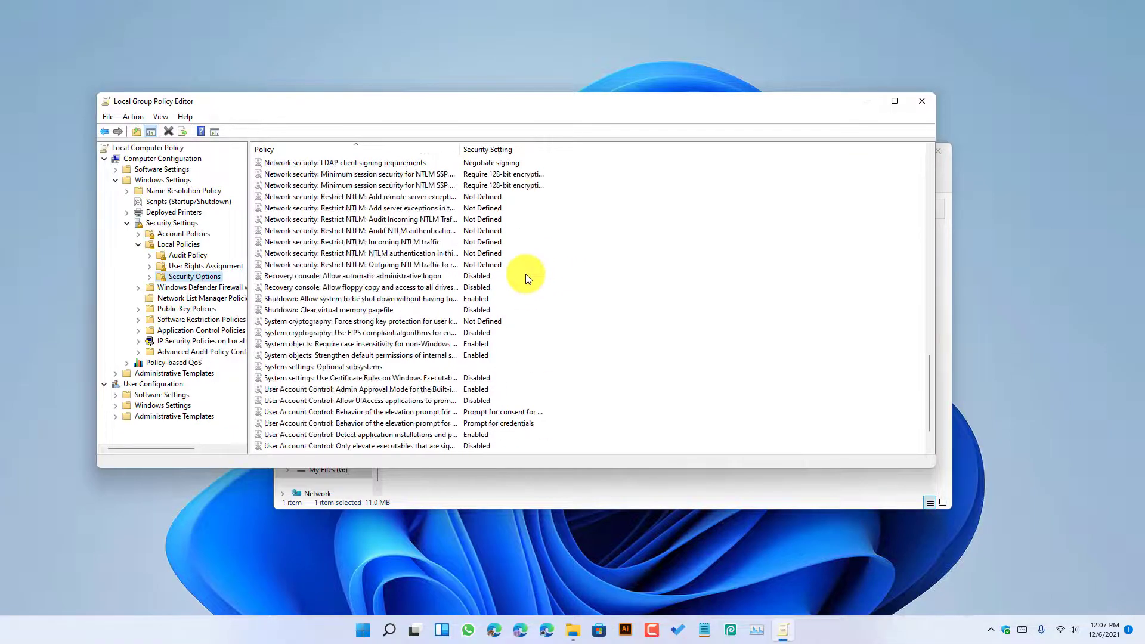
{"action": "left_click", "coordinate": [388, 424]}
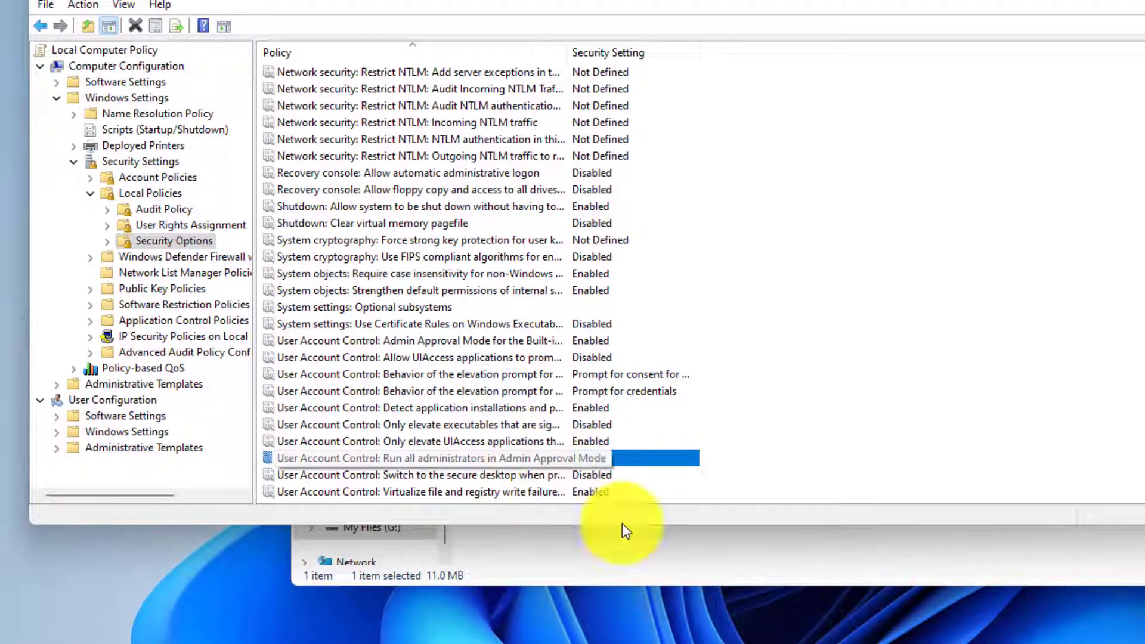
{"action": "double_click", "coordinate": [599, 456]}
{"action": "left_click", "coordinate": [511, 153]}
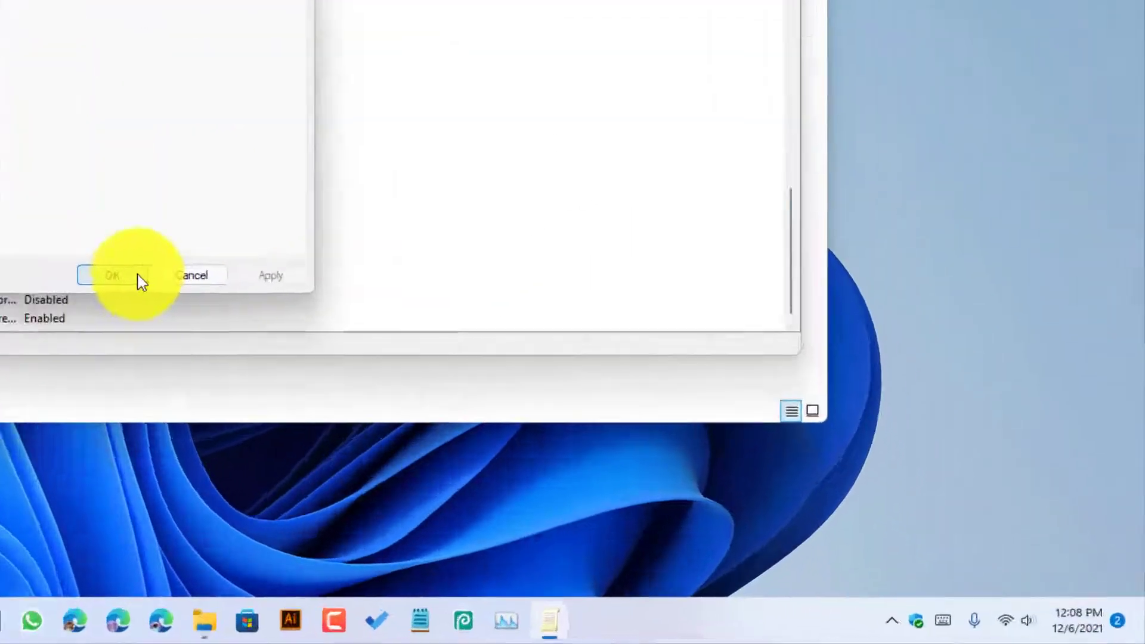
{"action": "left_click", "coordinate": [531, 420]}
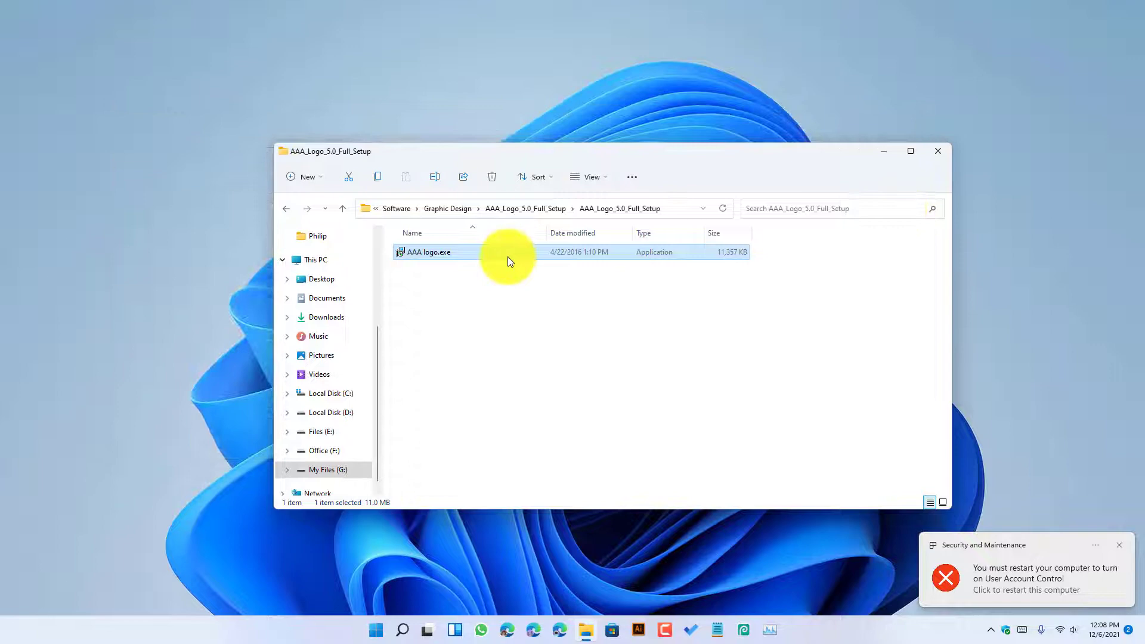
{"action": "double_click", "coordinate": [510, 257]}
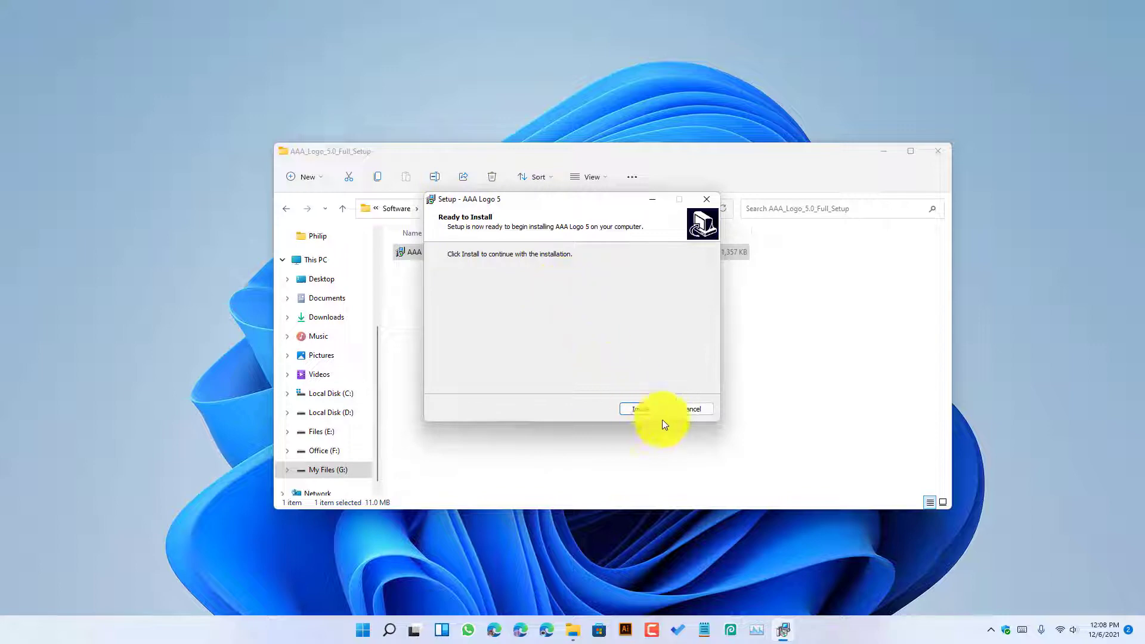
{"action": "left_click", "coordinate": [699, 410]}
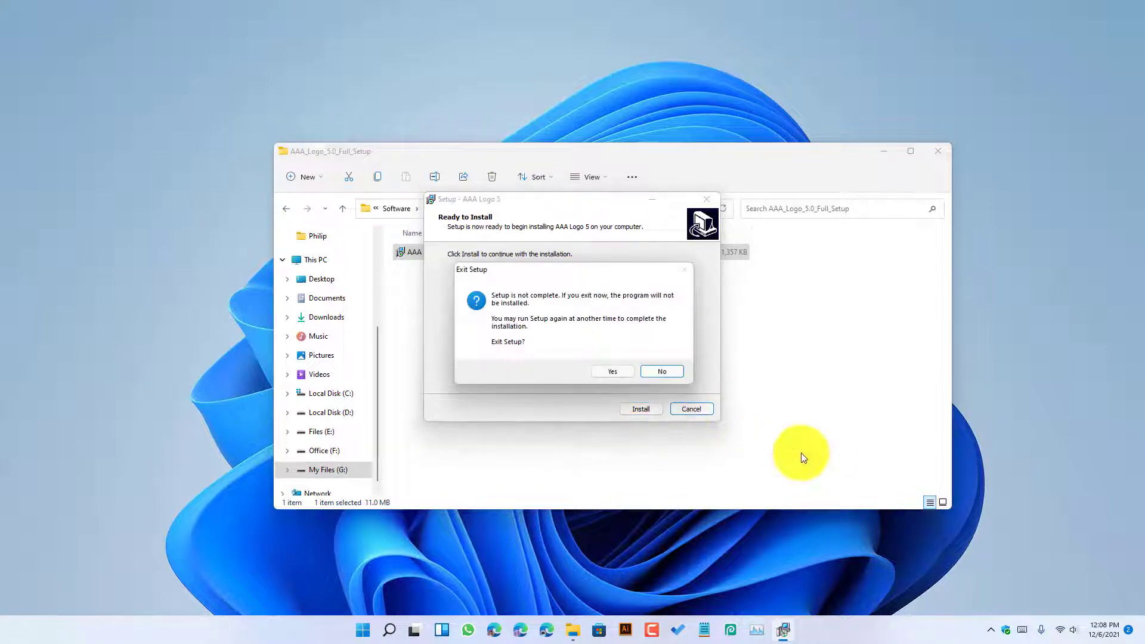
{"action": "left_click", "coordinate": [610, 374]}
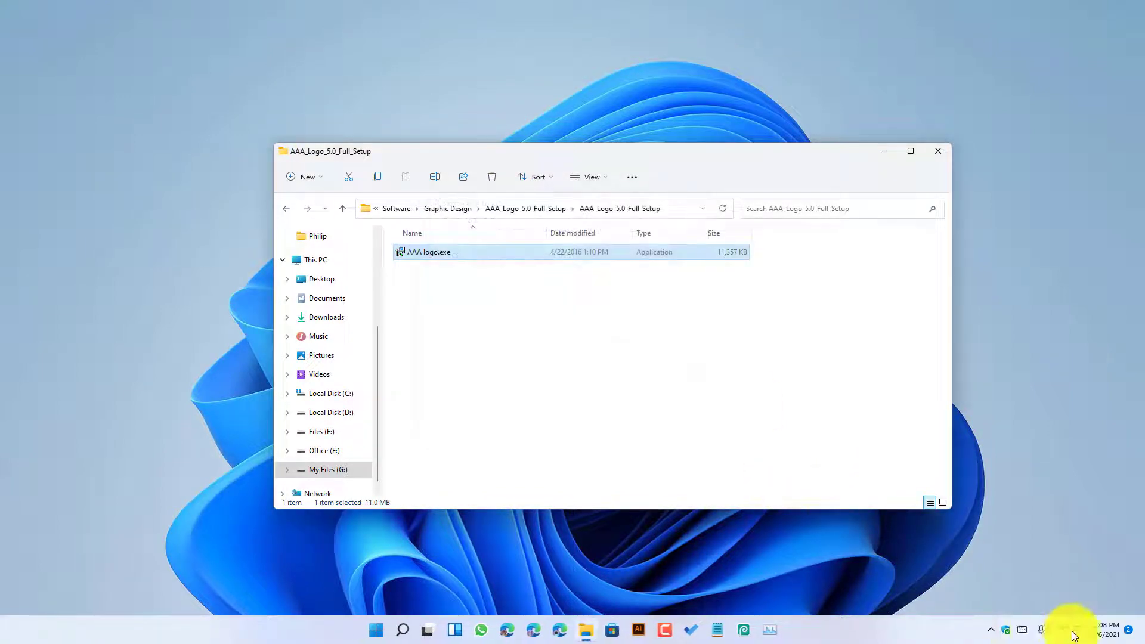
{"action": "left_click", "coordinate": [1006, 629]}
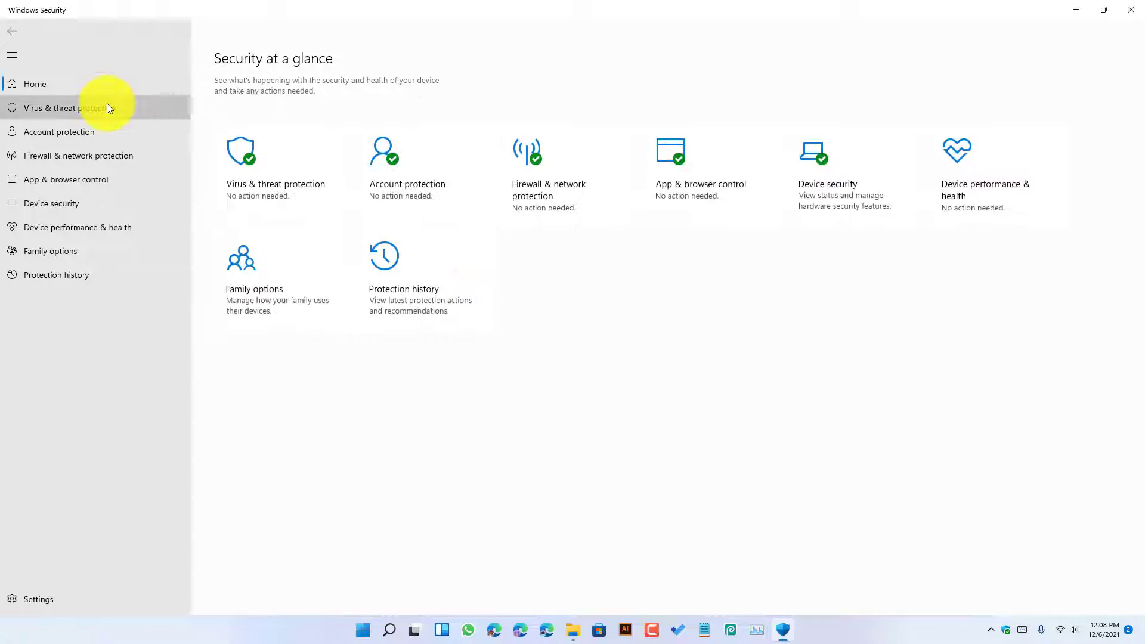
{"action": "left_click", "coordinate": [162, 110]}
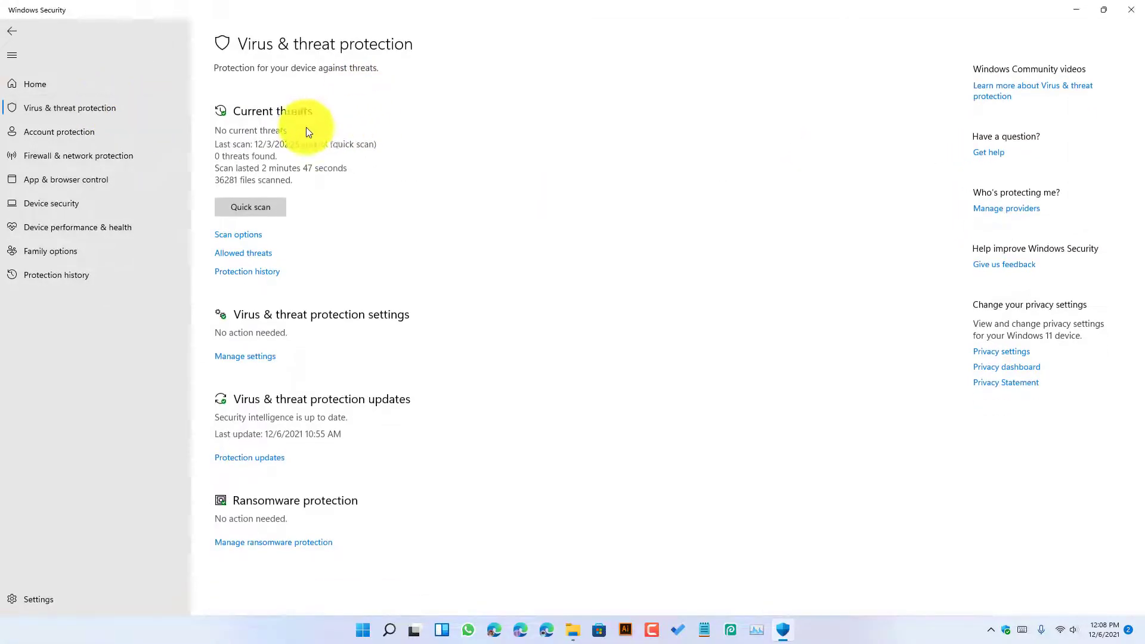
{"action": "left_click", "coordinate": [254, 357]}
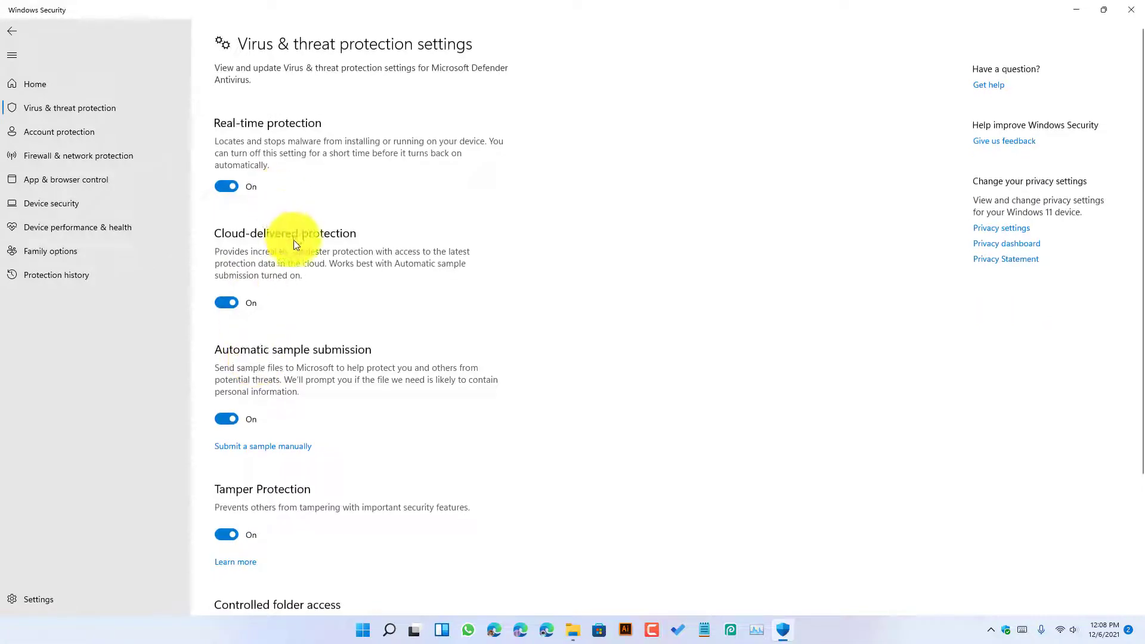
{"action": "scroll", "coordinate": [297, 310], "scroll_direction": "down", "scroll_amount": 3}
{"action": "scroll", "coordinate": [301, 380], "scroll_direction": "up", "scroll_amount": 3}
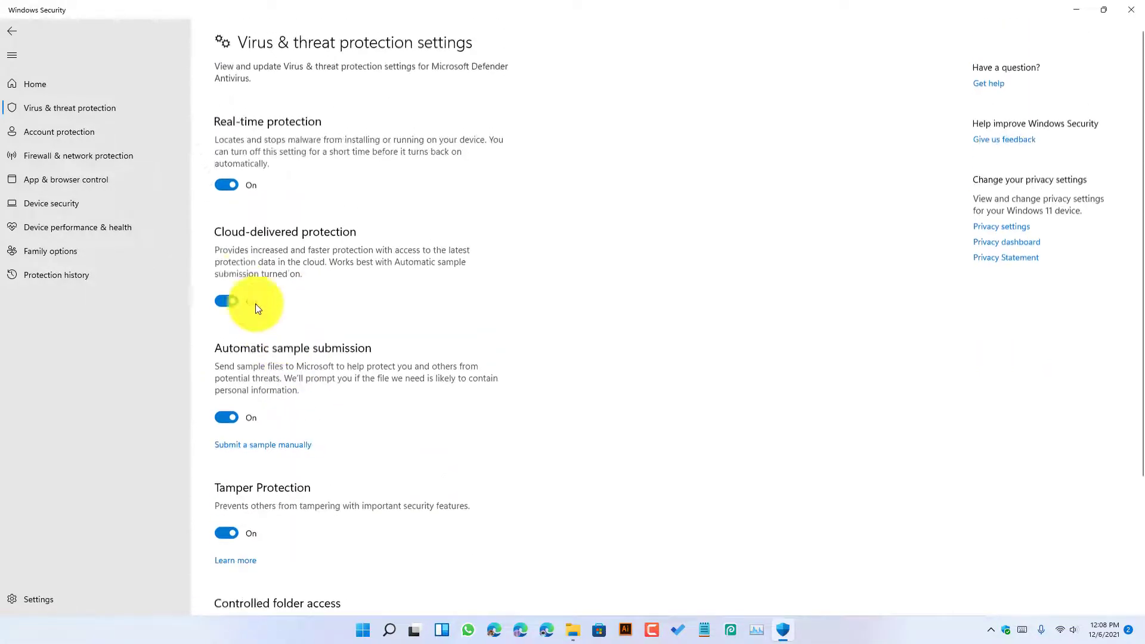
{"action": "left_click", "coordinate": [79, 187]}
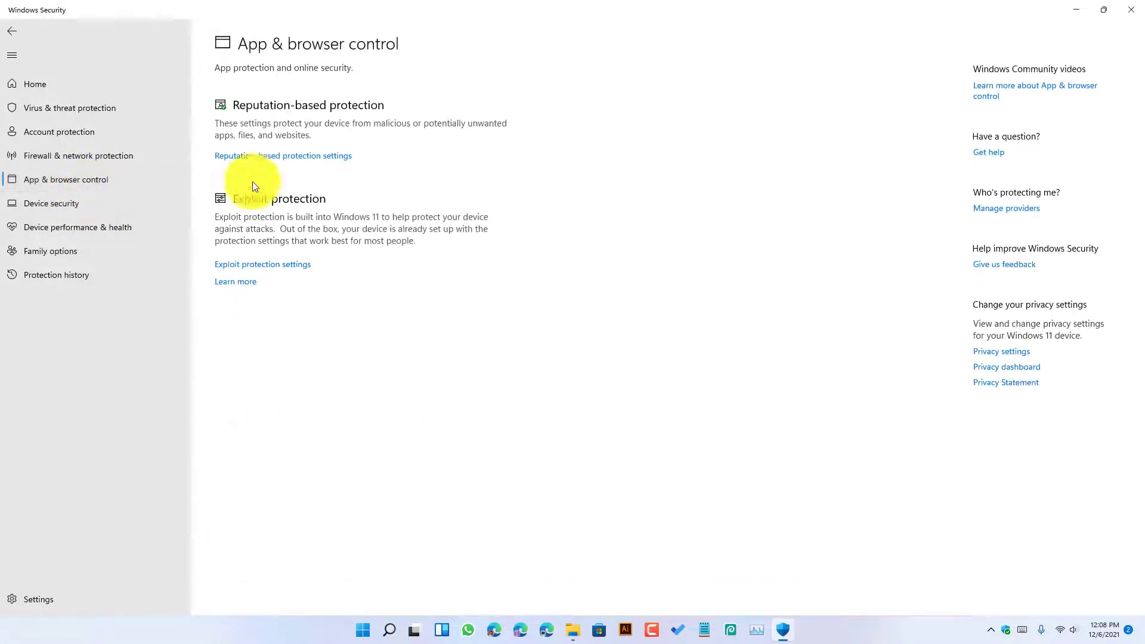
{"action": "left_click", "coordinate": [285, 156]}
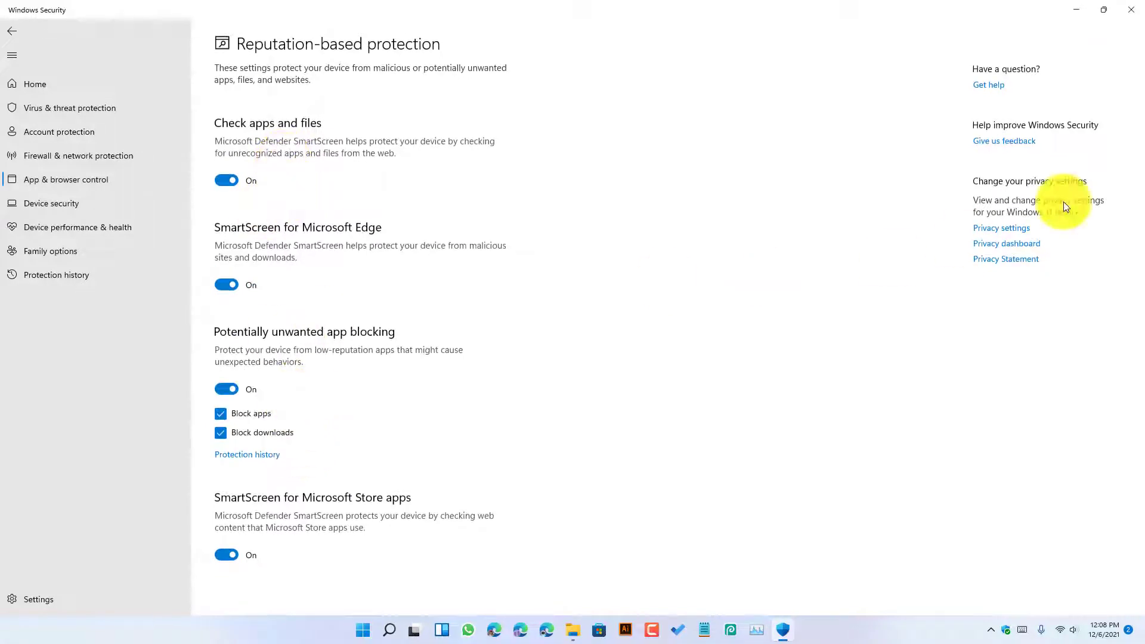
- Close Windows Security and run AAA logo.exe from AAA_Logo_5.0_Full_Setup again
{"action": "left_click", "coordinate": [1131, 10]}
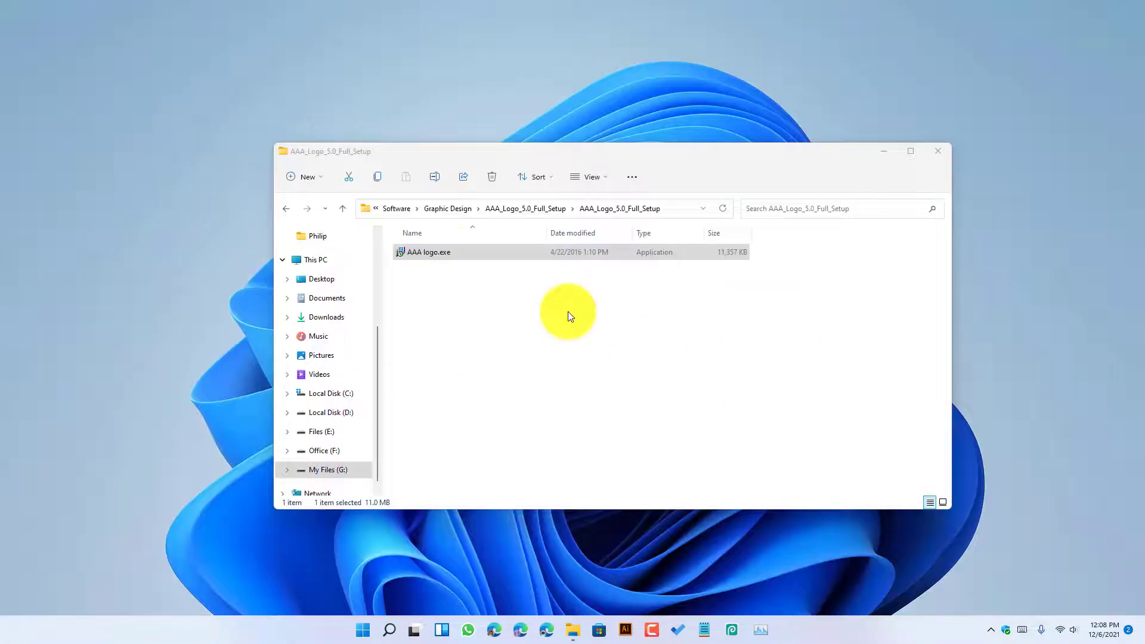
{"action": "double_click", "coordinate": [462, 255]}
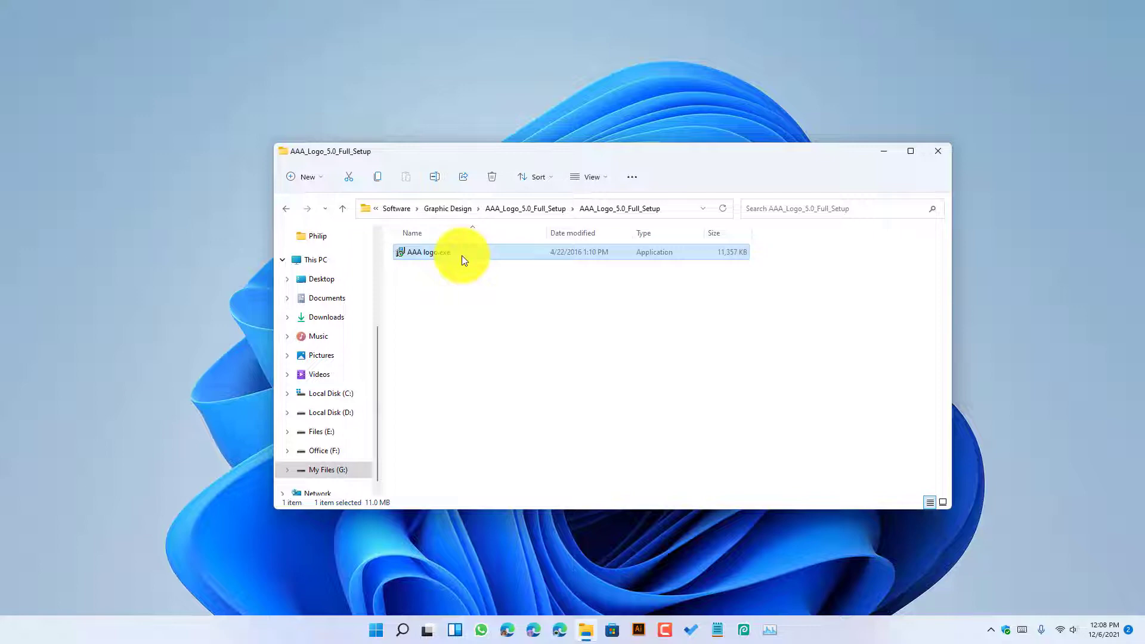